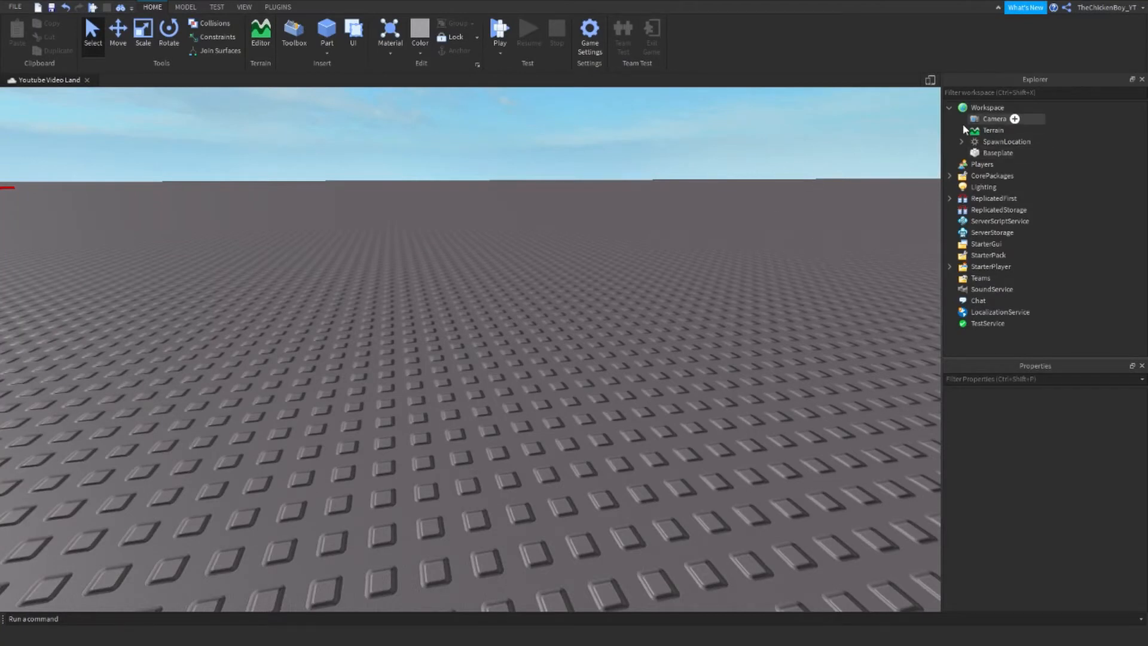
Step: Insert a block part on the baseplate
right_click_drag(916, 178, 390, 102)
key("w")
key("s")
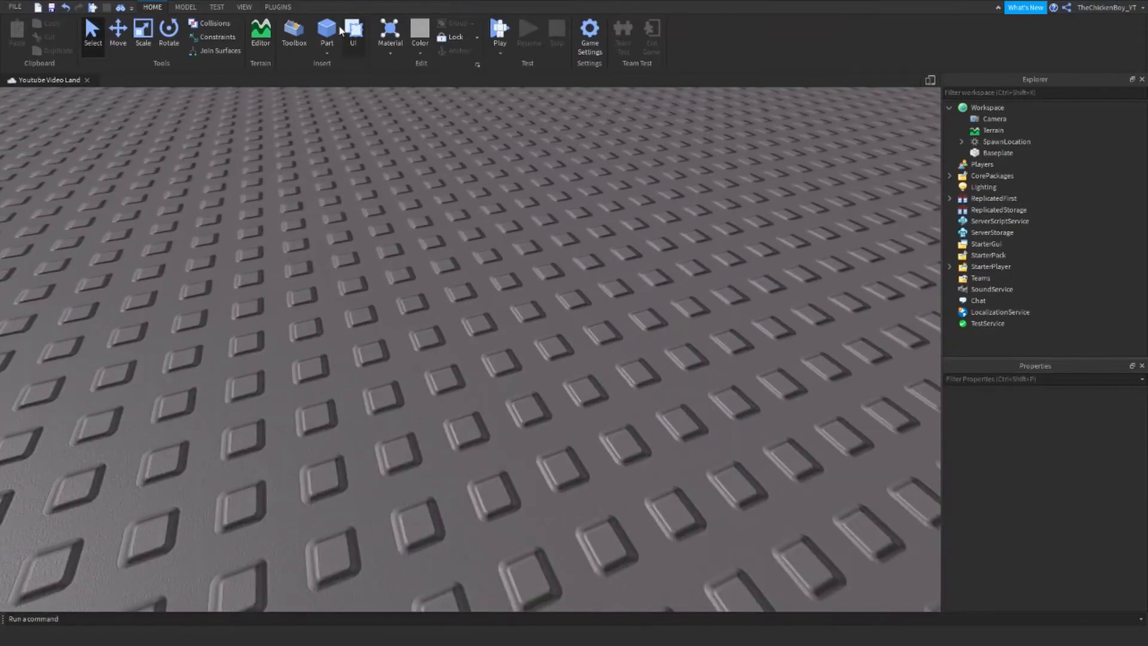
left_click(327, 30)
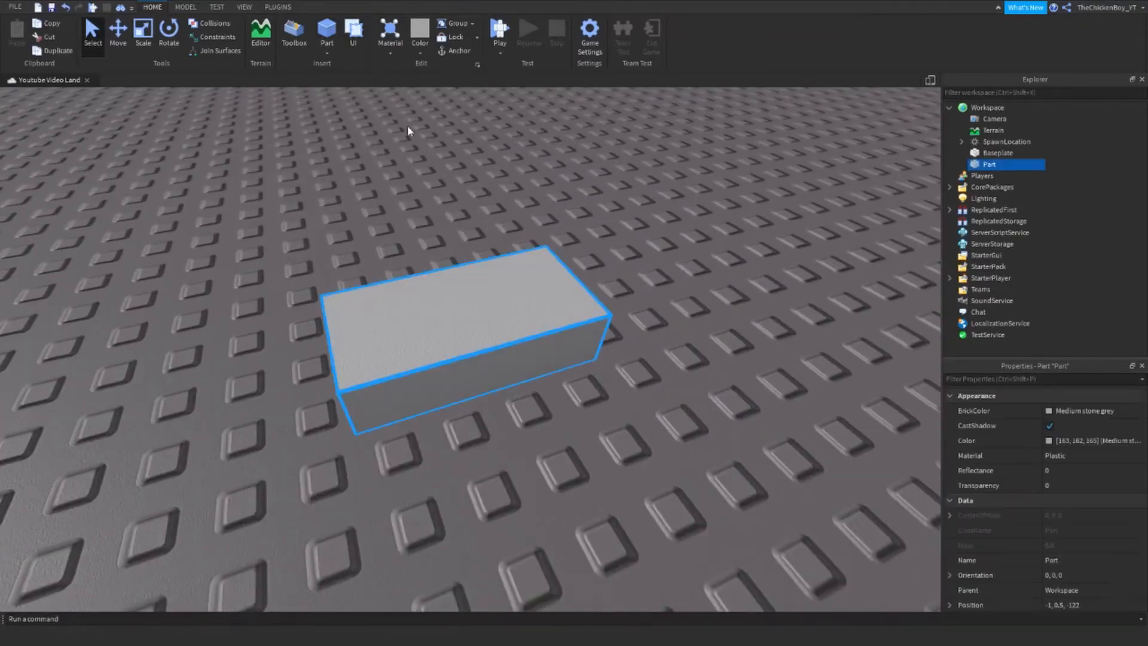
left_click(327, 53)
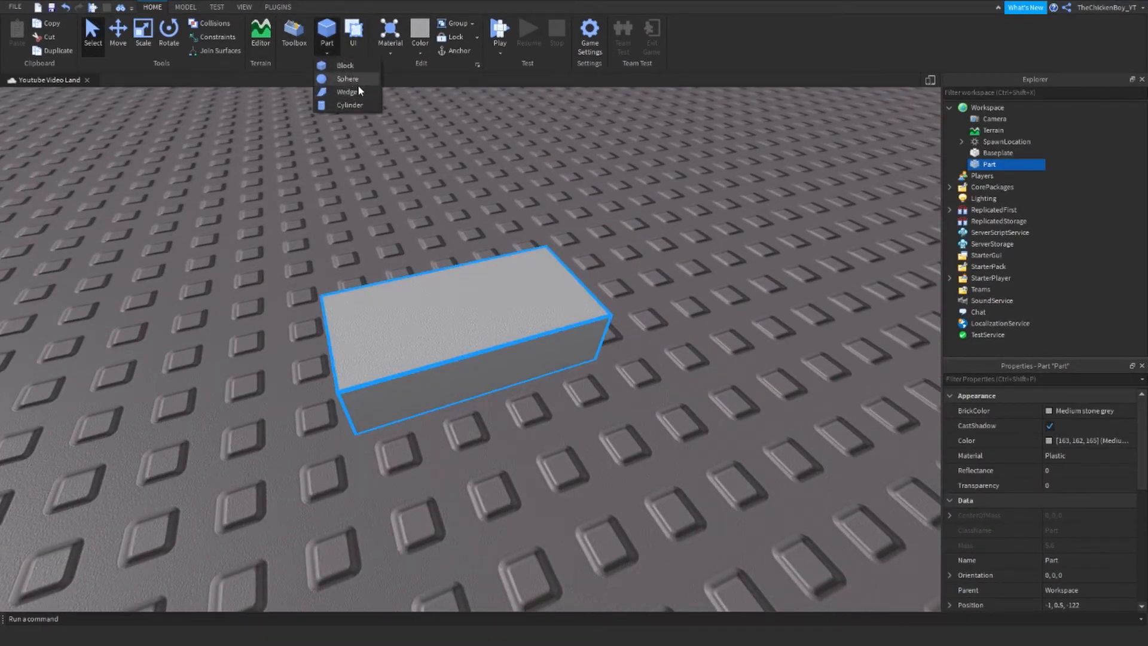
left_click(538, 170)
Step: Raise the block part straight up by 2 studs so it floats above the baseplate
right_click_drag(536, 172, 536, 172)
scroll(488, 329, "down", 2)
left_click(487, 328)
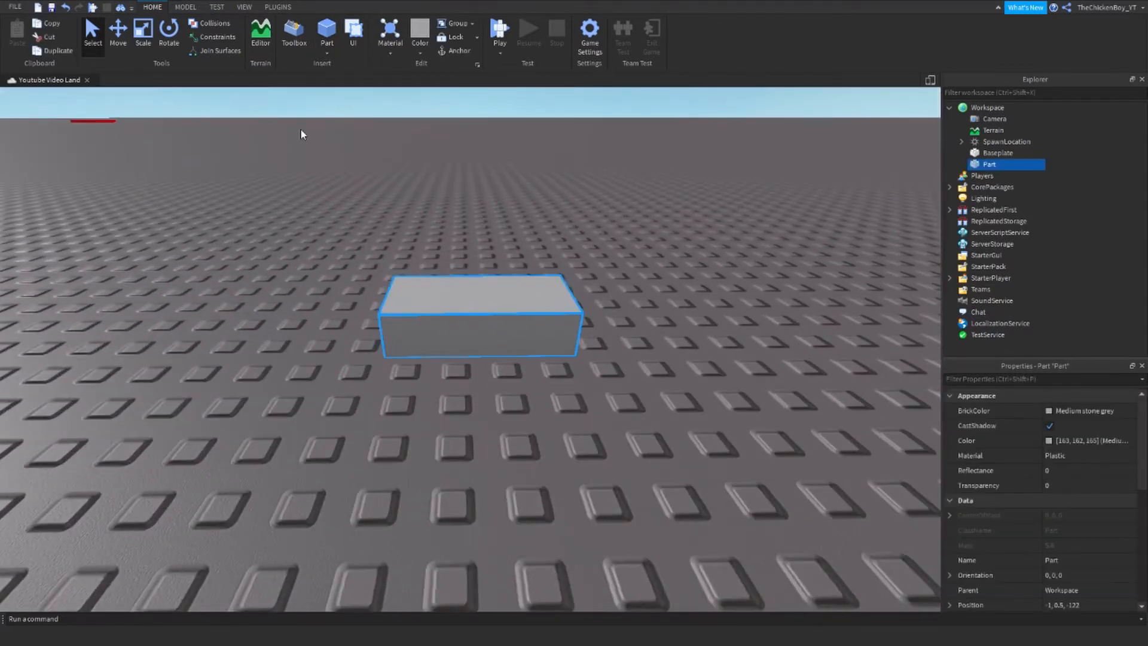
left_click(120, 37)
left_click_drag(479, 246, 481, 119)
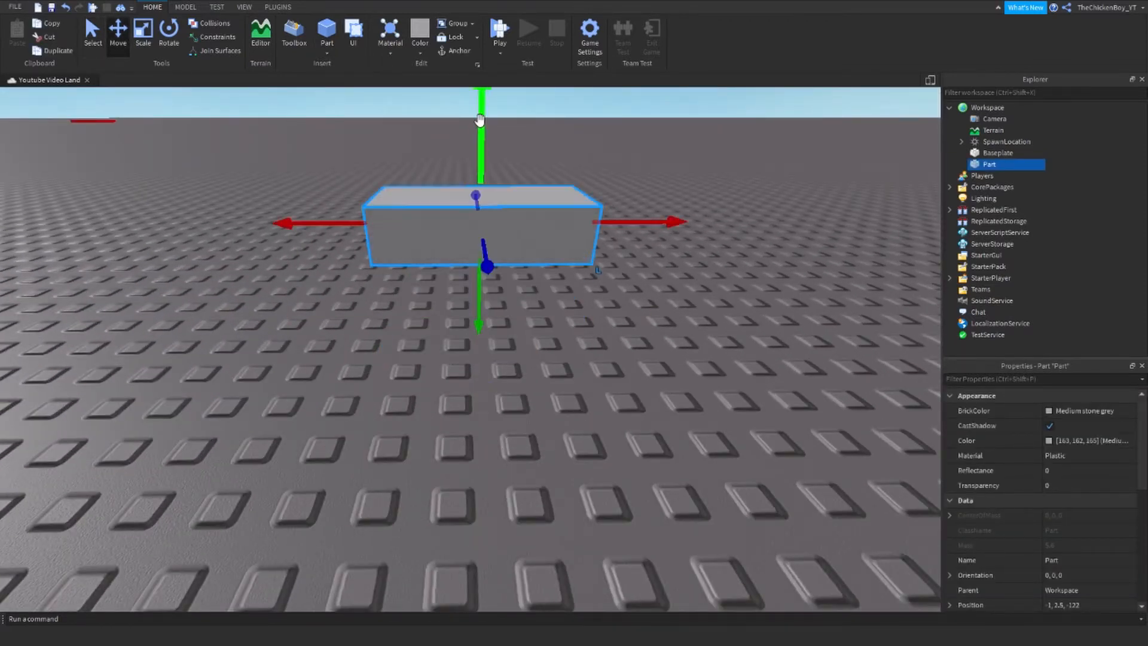
Step: Anchor the floating block part so it stays in place
scroll(702, 168, "down", 4)
scroll(705, 168, "up", 6)
scroll(1004, 199, "down", 5)
scroll(613, 96, "up", 3)
left_click(458, 51)
left_click(694, 168)
left_click(527, 214)
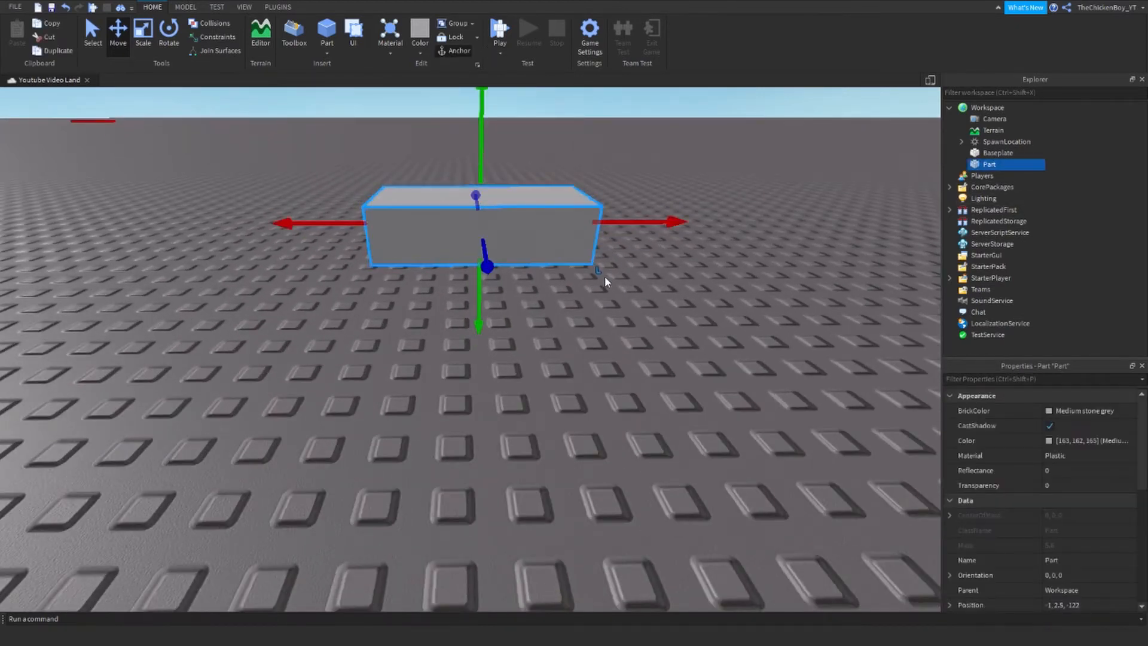
scroll(604, 278, "up", 5)
scroll(592, 328, "down", 6)
scroll(626, 310, "up", 6)
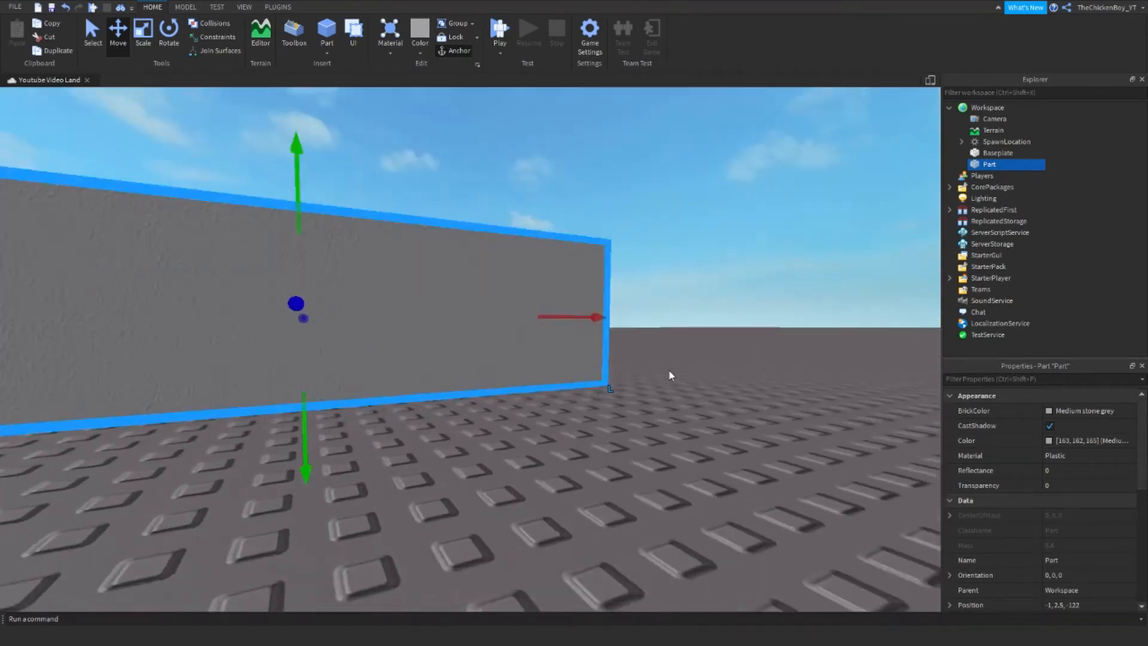
scroll(671, 375, "down", 5)
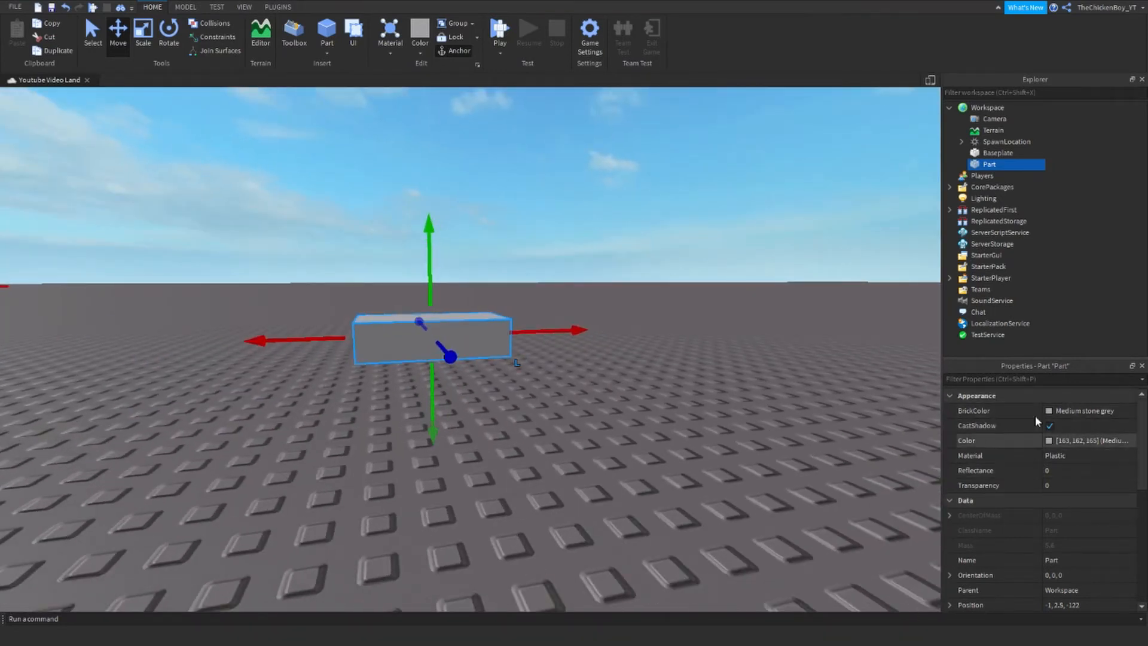
Step: Add a ClickDetector inside the block part
left_click(1092, 171)
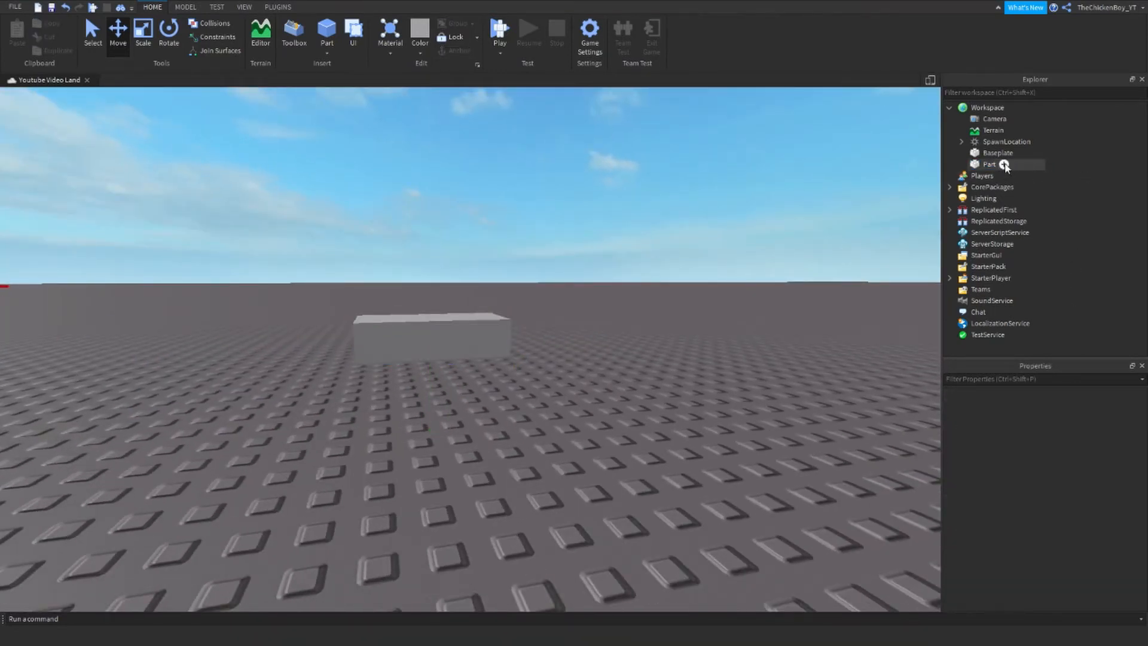
left_click(1004, 164)
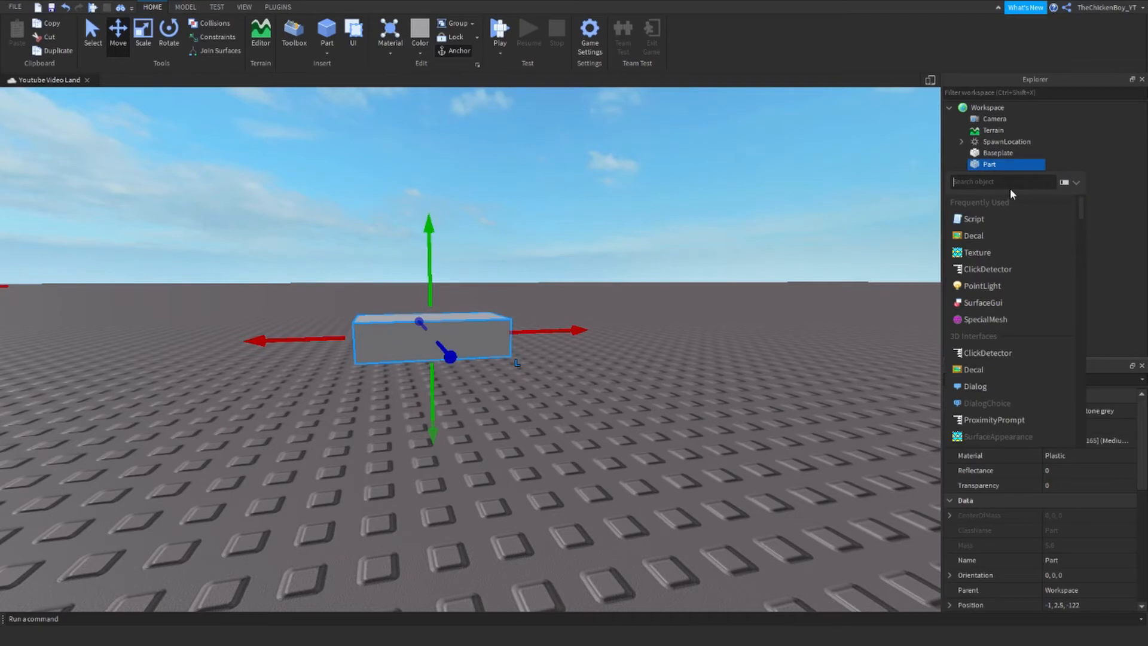
left_click(1006, 272)
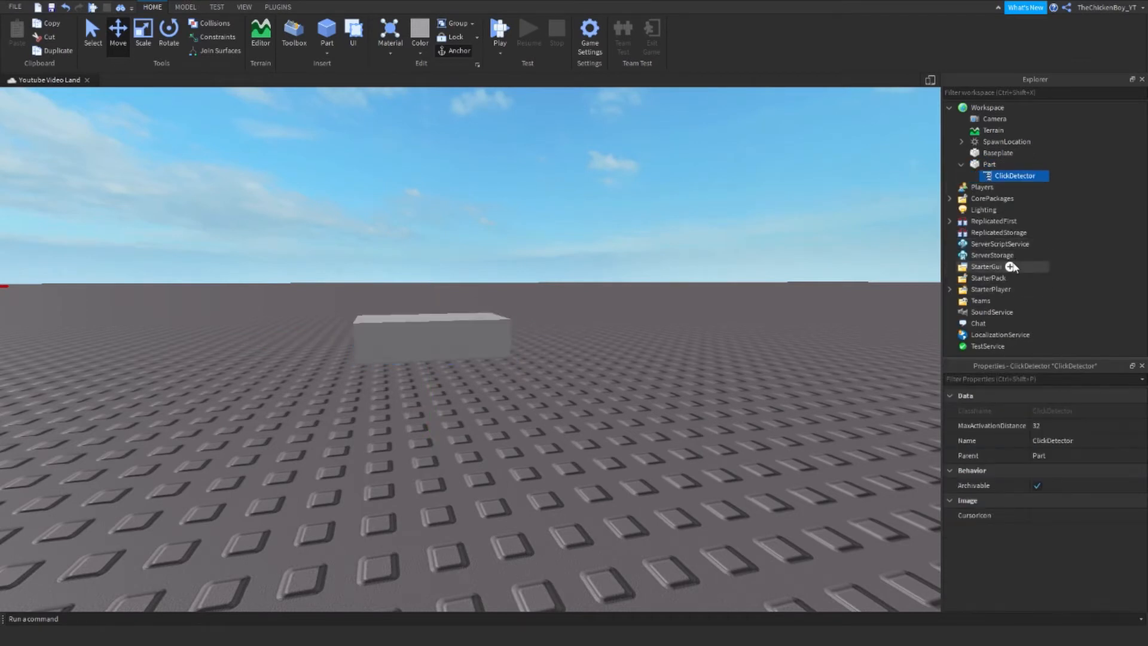
Step: Try MaxActivationDistance values of 10 and 312 on the ClickDetector, and set it back to 32
left_click(1036, 428)
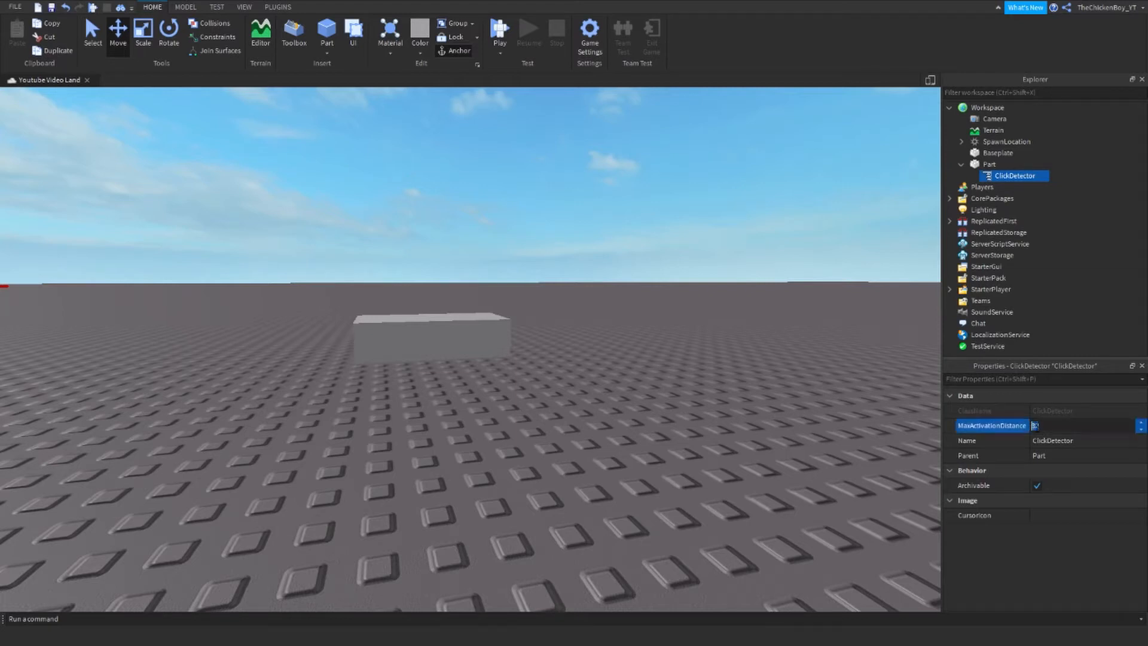
type("10")
key("Return")
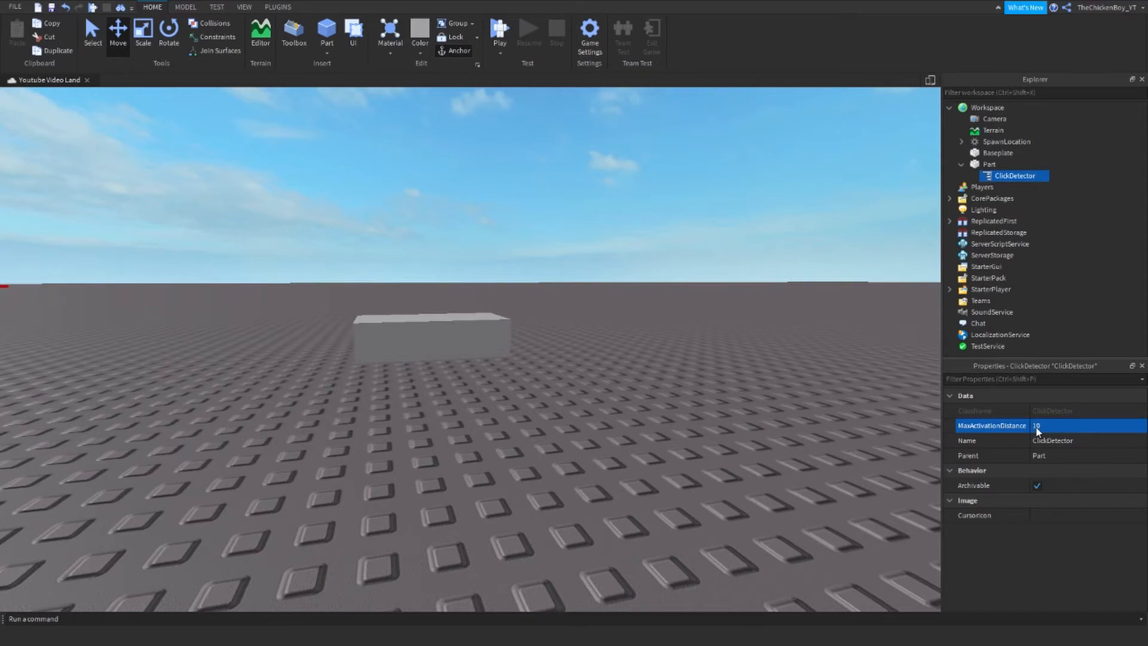
left_click(1036, 428)
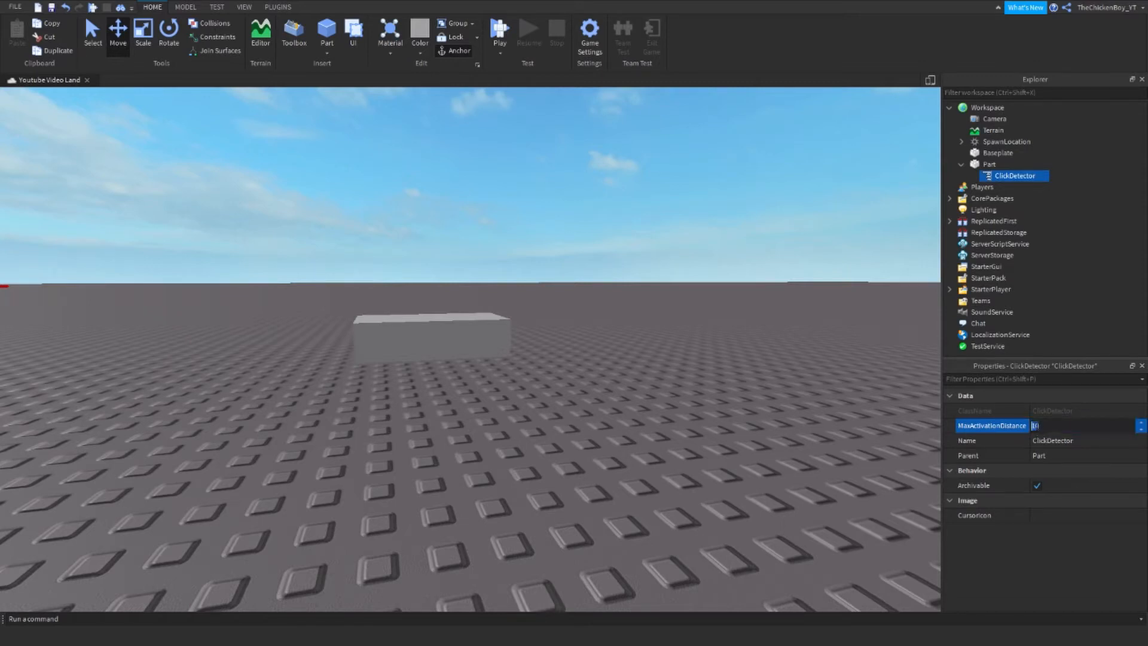
type("312")
key("Return")
left_click(1036, 429)
type("32")
key("Return")
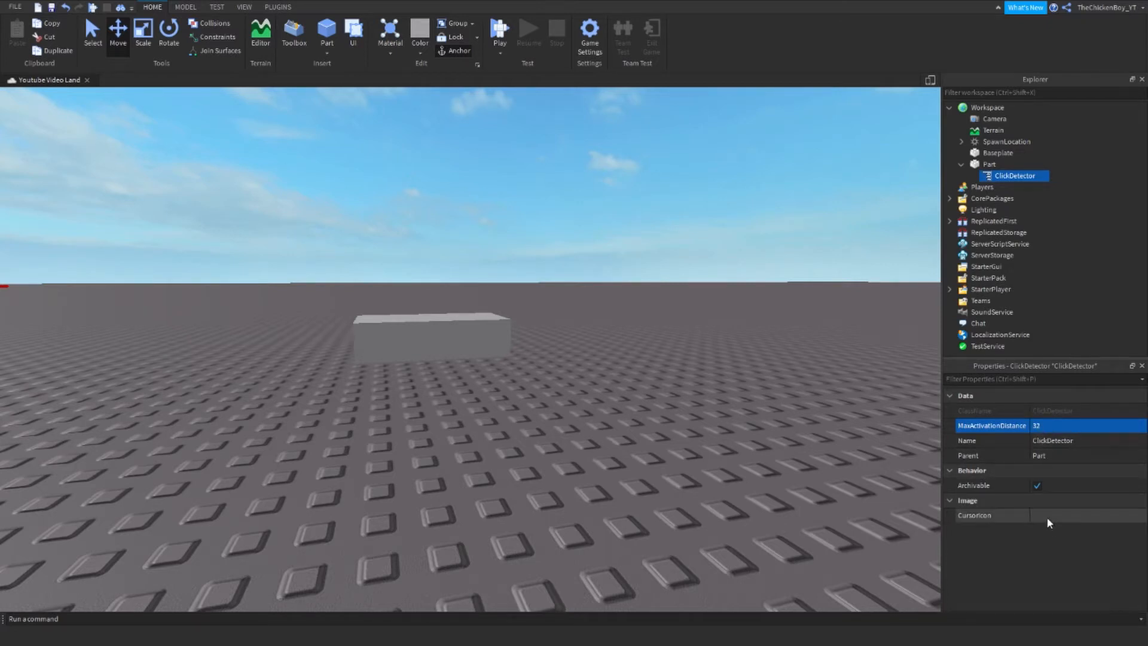
Step: Browse the Toolbox images and copy the asset ID of the Superhero Packages image
left_click(289, 47)
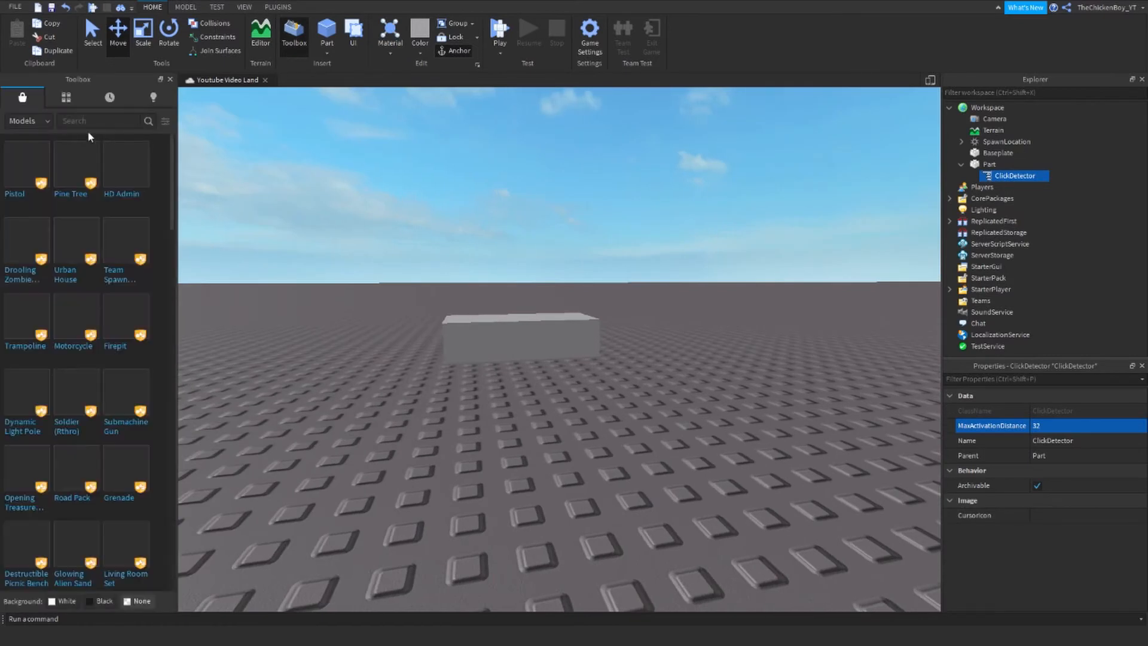
left_click(34, 125)
left_click(30, 156)
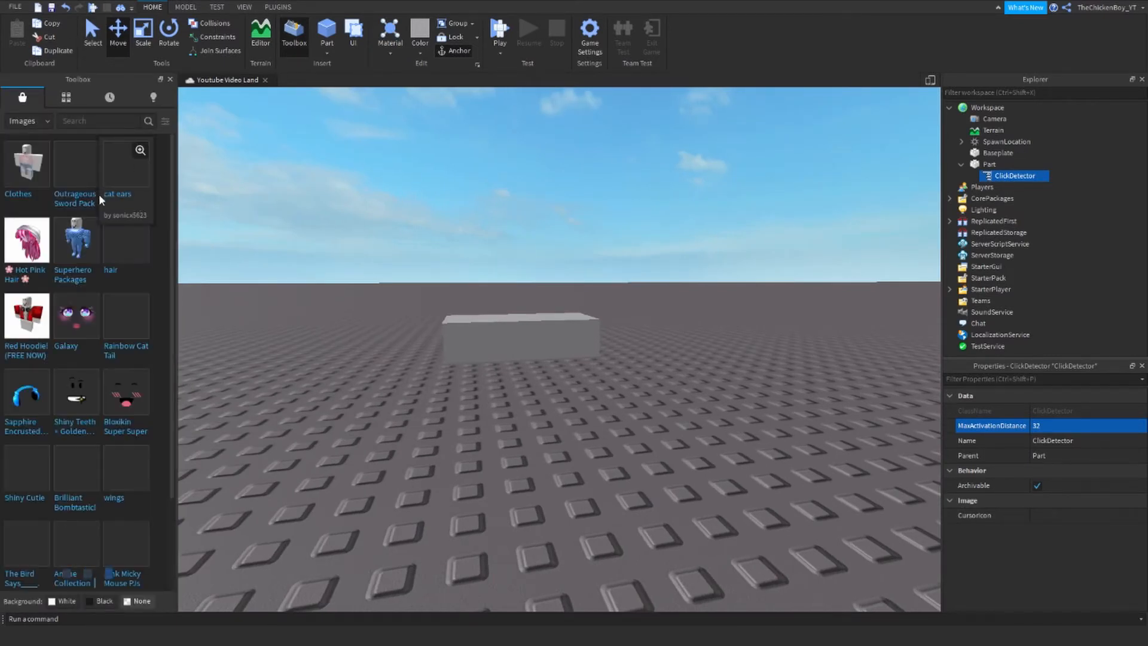
scroll(100, 263, "down", 2)
scroll(99, 266, "up", 2)
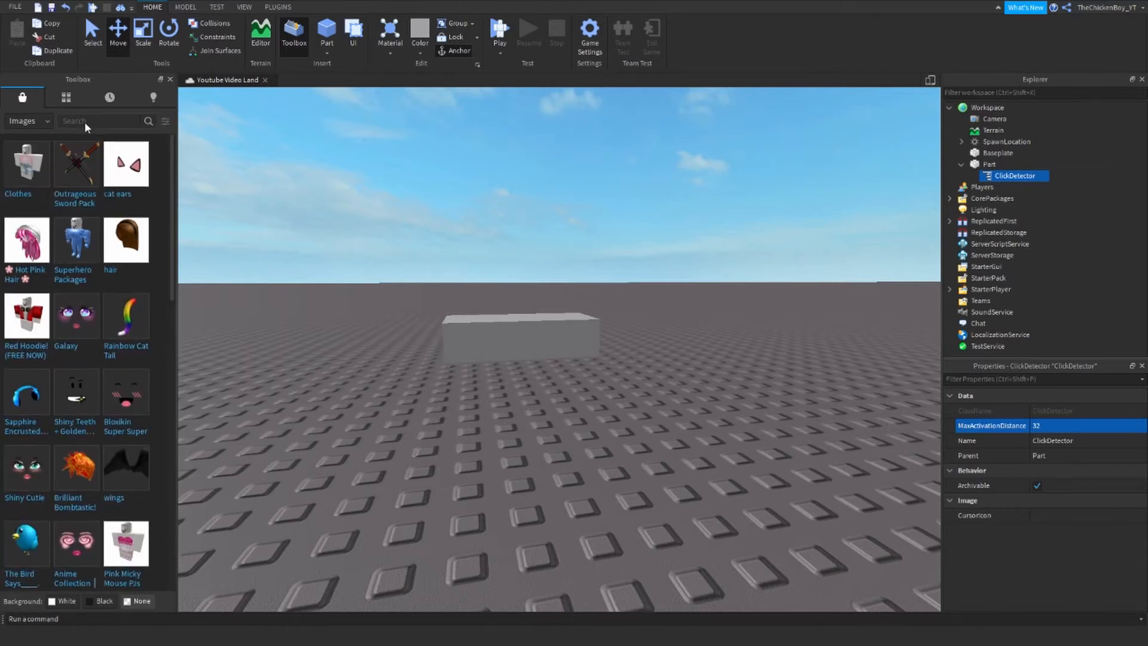
right_click(99, 243)
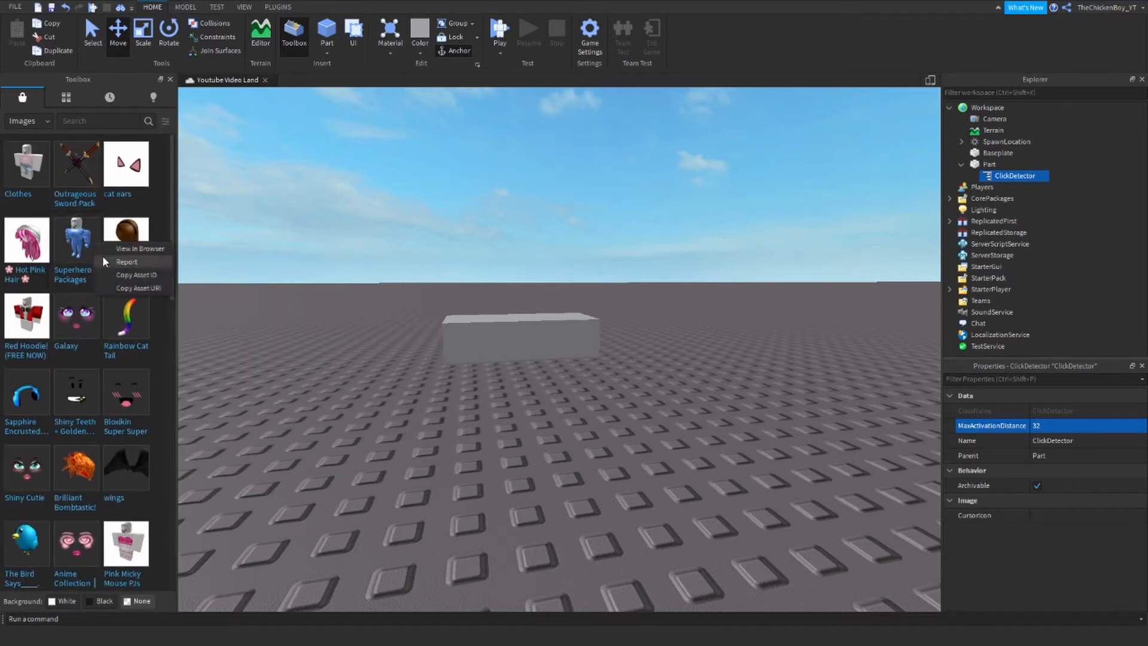
left_click(149, 276)
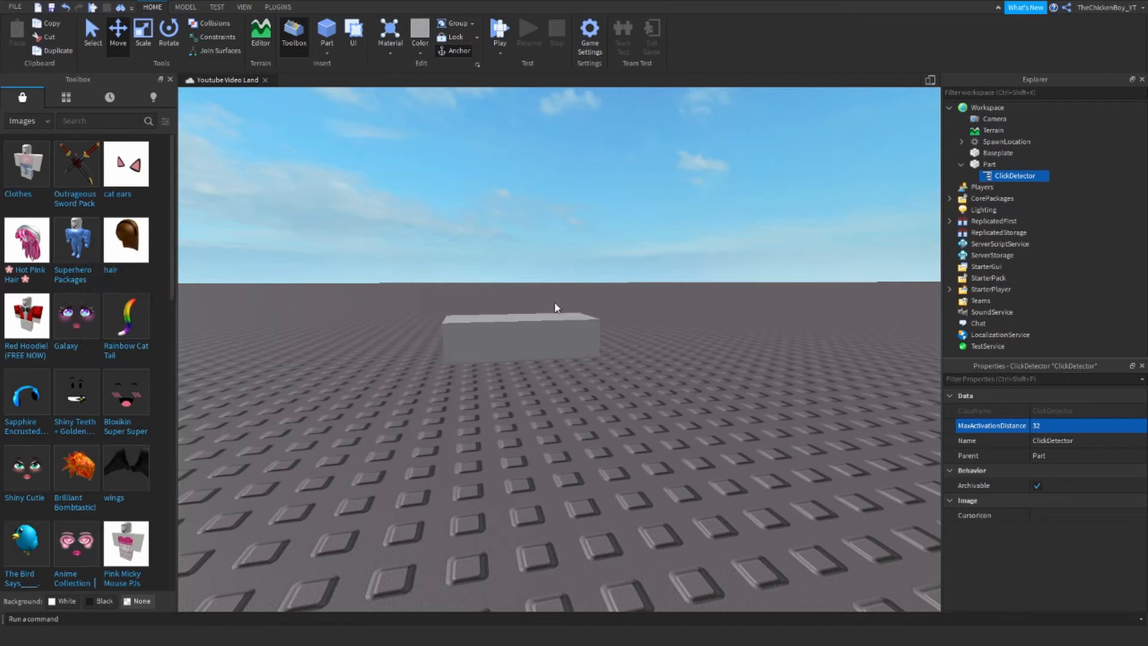
Step: Set the ClickDetector's CursorIcon to the copied asset ID 32348995
left_click(1092, 513)
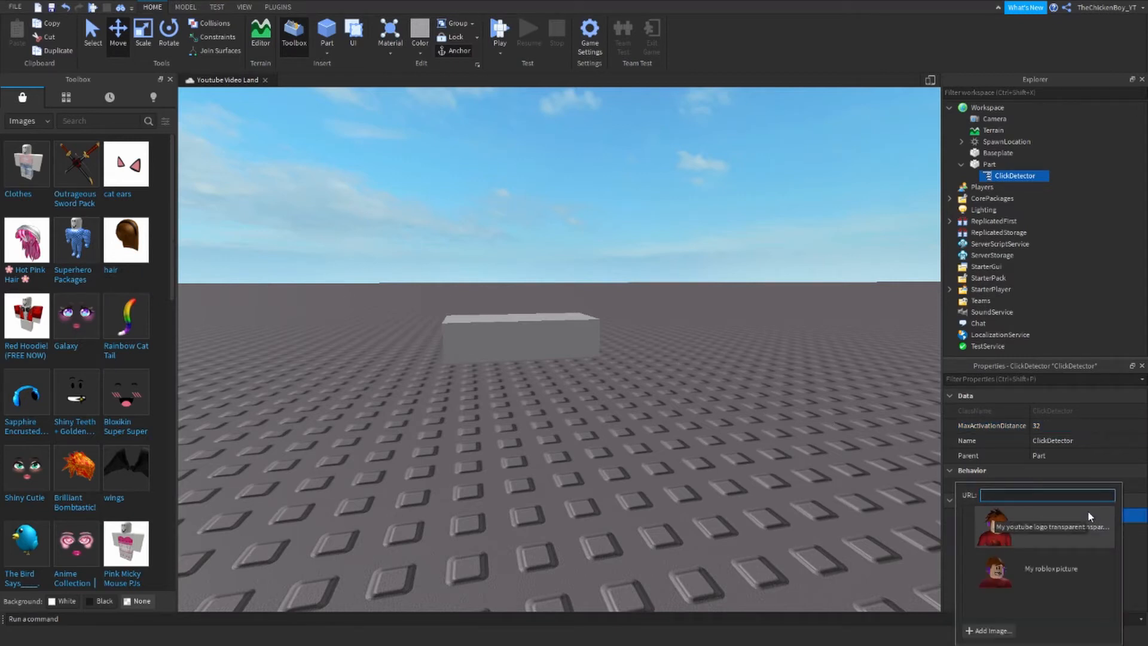
key("ctrl+v")
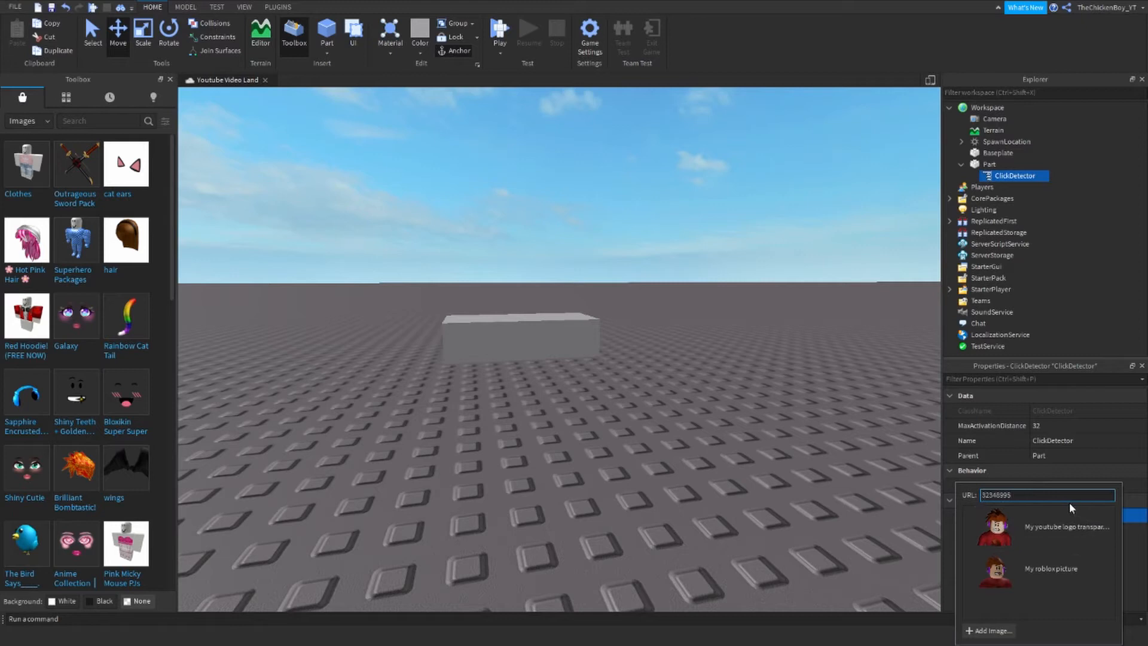
key("Return")
Step: Close the Toolbox and walk the test character around the block part to check the custom cursor
right_click(83, 233)
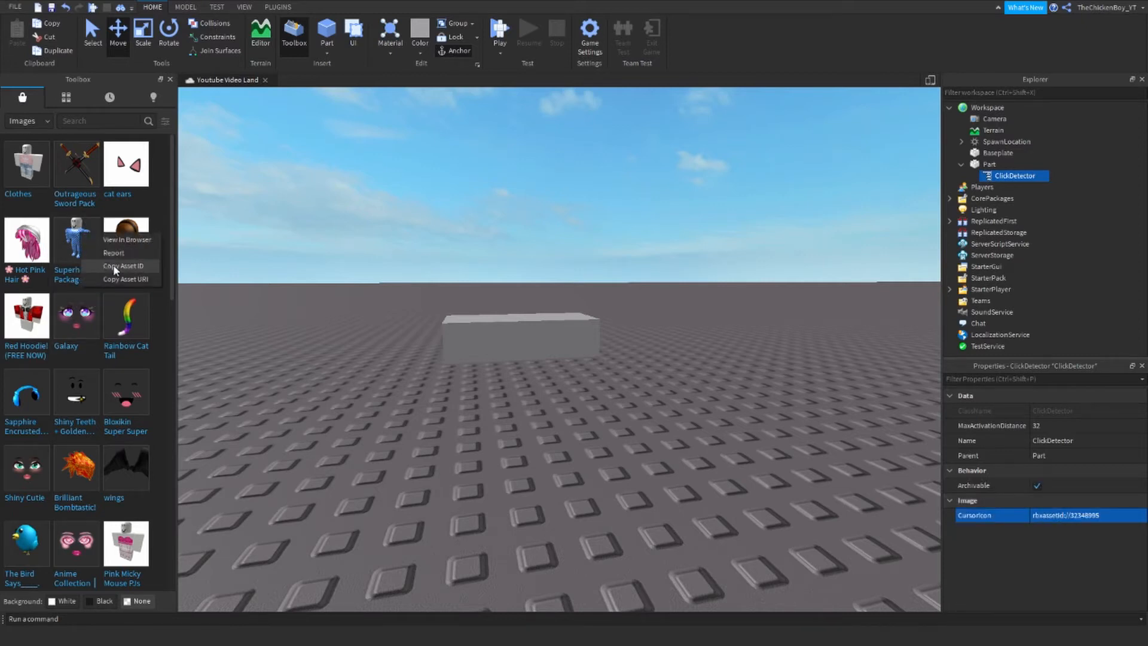
left_click(1095, 163)
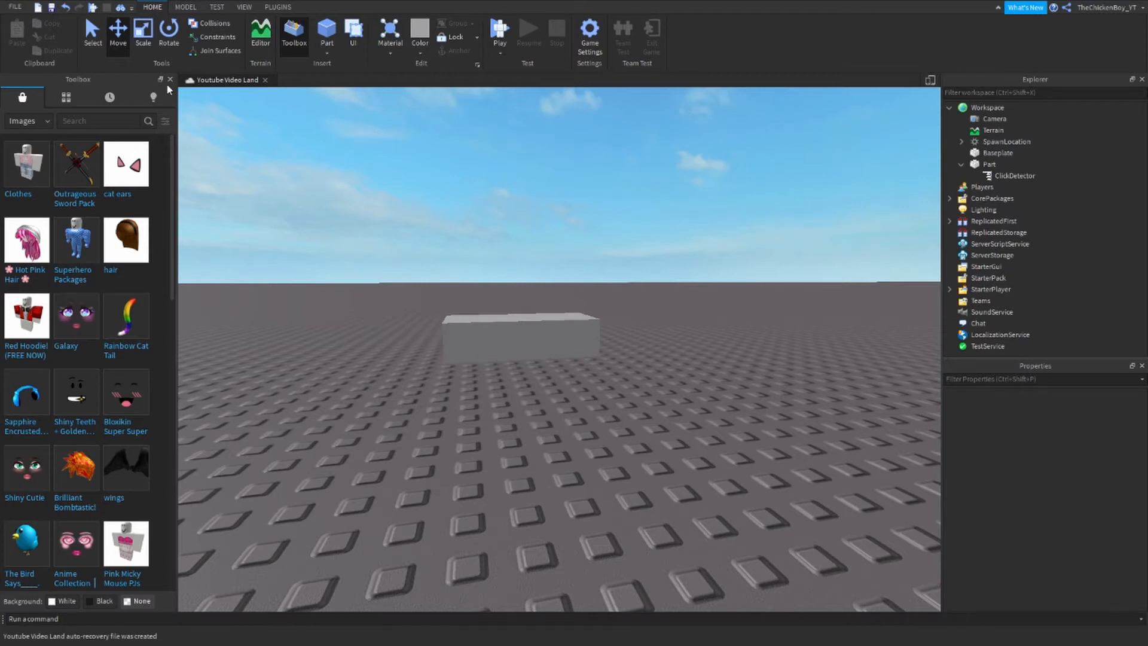
left_click_drag(177, 81, 172, 81)
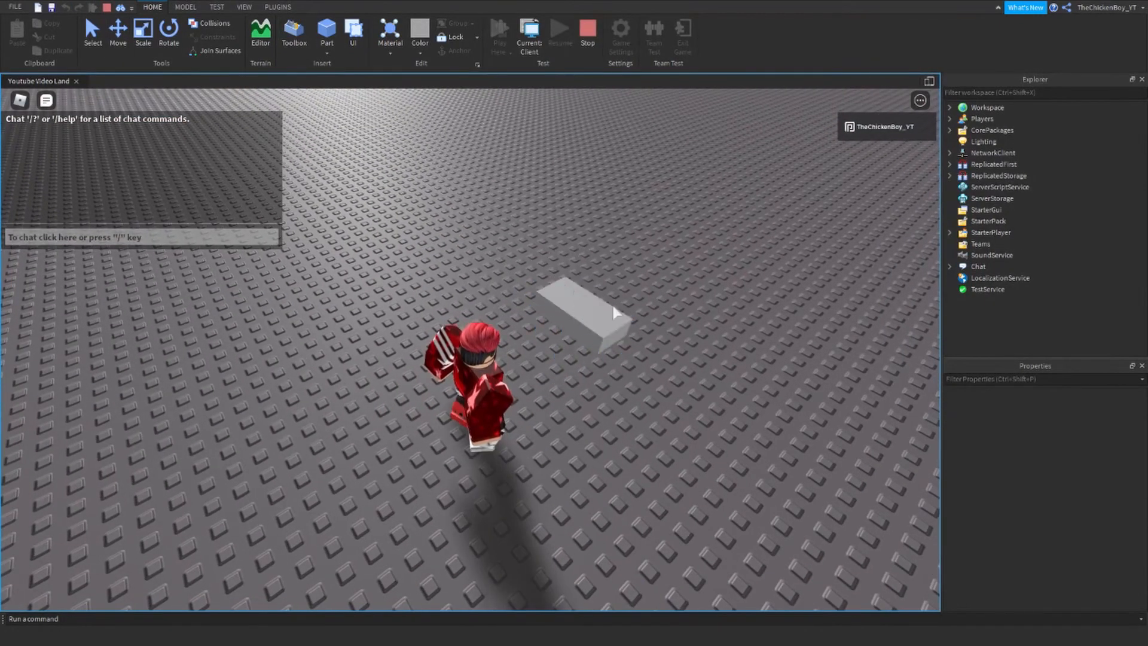
key("w")
key("d")
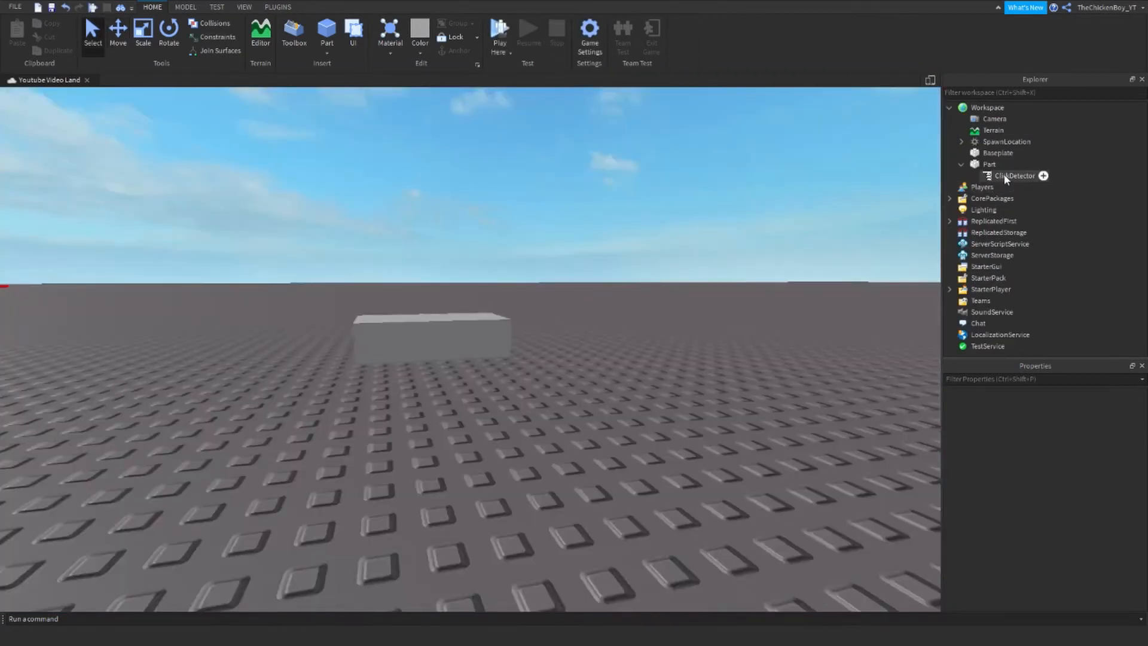
Step: Clear the ClickDetector's CursorIcon value
left_click(1003, 174)
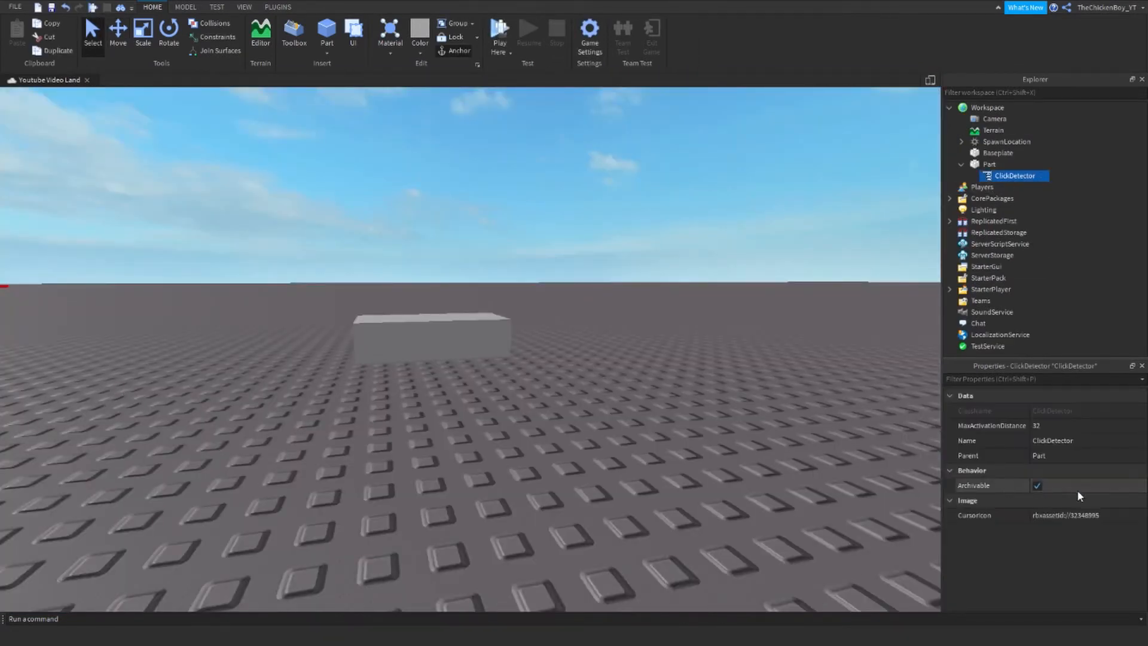
left_click(1068, 518)
key("BackSpace")
left_click(847, 482)
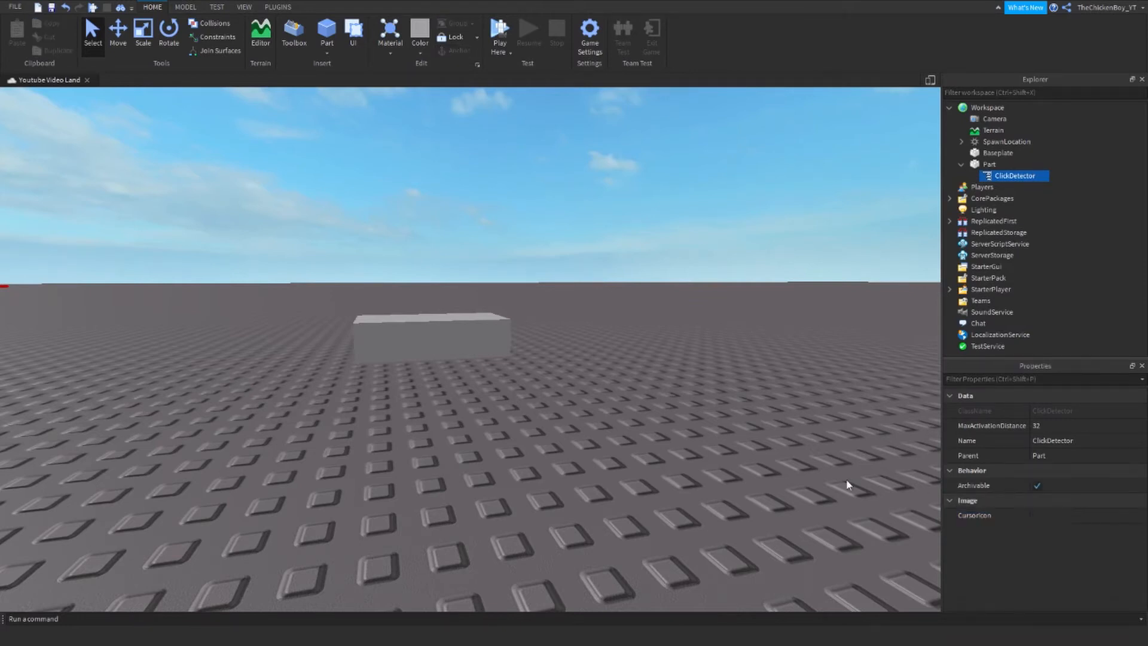
Step: Playtest the place and walk up to the block part to check the default click cursor
left_click(501, 42)
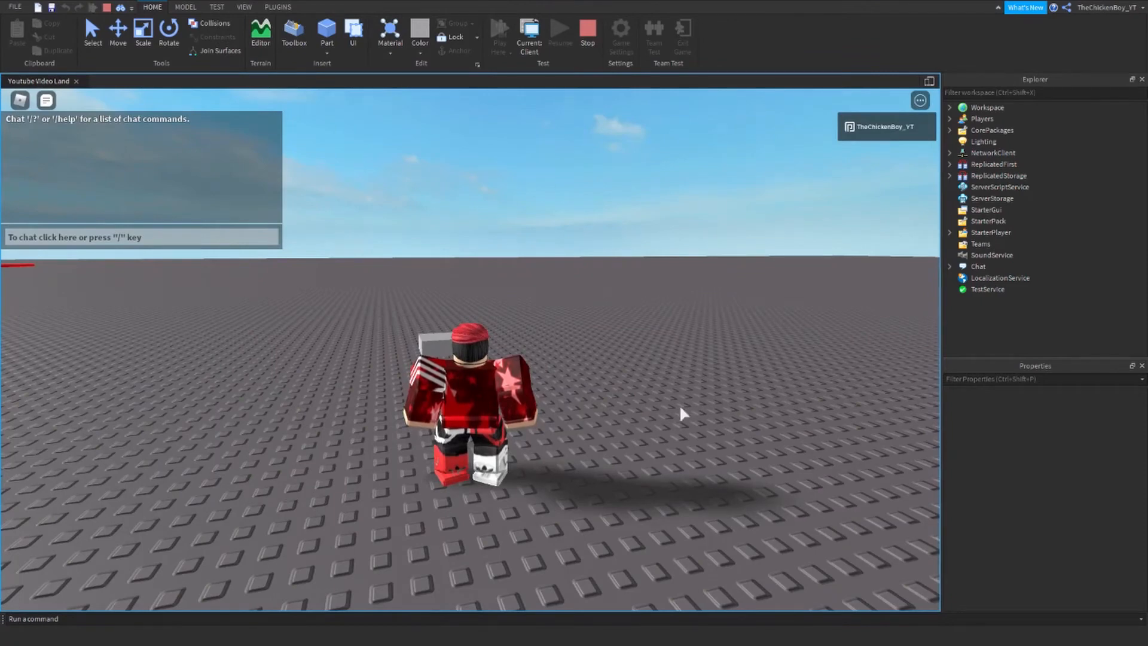
right_click_drag(679, 404, 612, 381)
scroll(623, 408, "up", 2)
key("s")
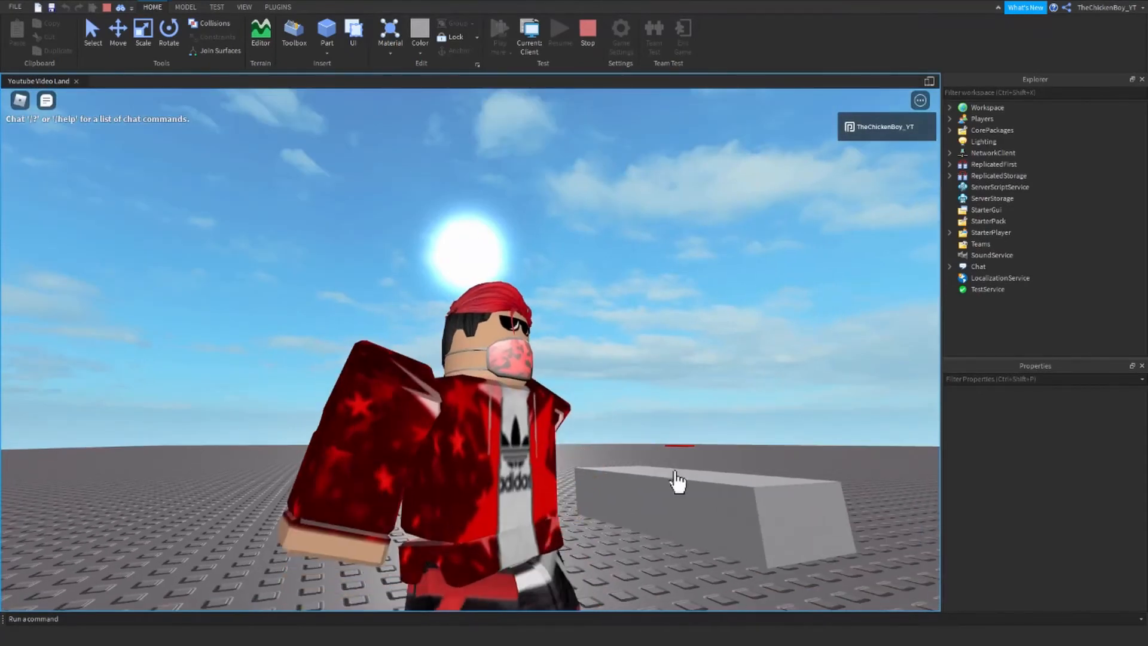
key("w")
right_click_drag(676, 472, 661, 259)
scroll(661, 259, "down", 2)
key("s")
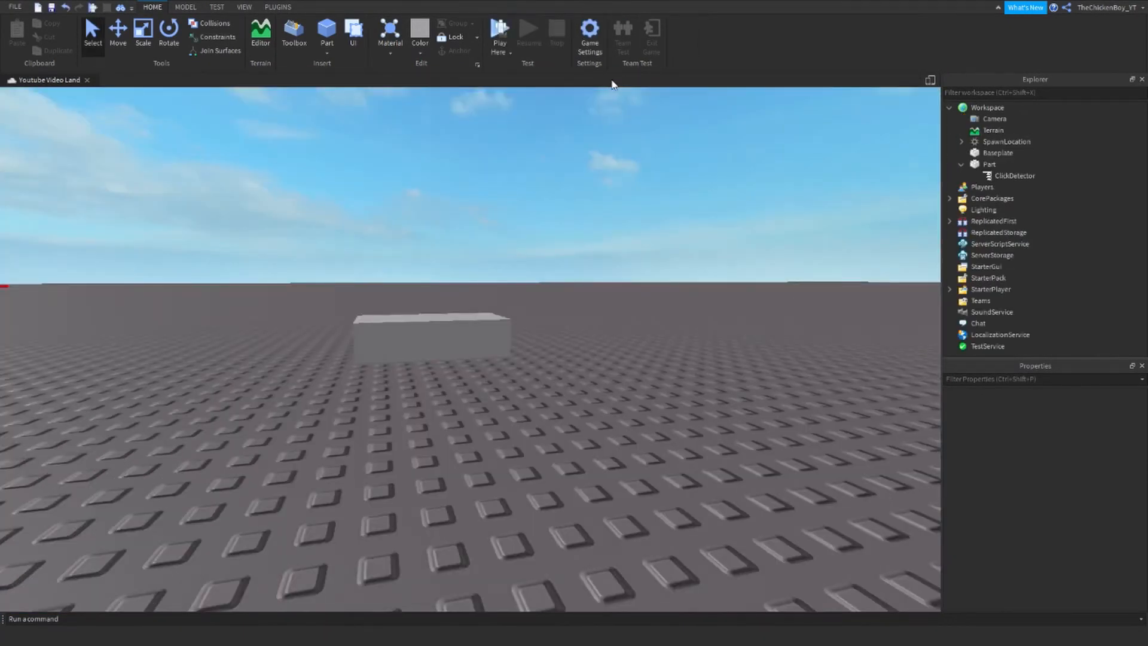
Step: Add a Script inside the block part, alongside the ClickDetector
right_click_drag(513, 284, 514, 289)
key("w")
scroll(514, 290, "down", 5)
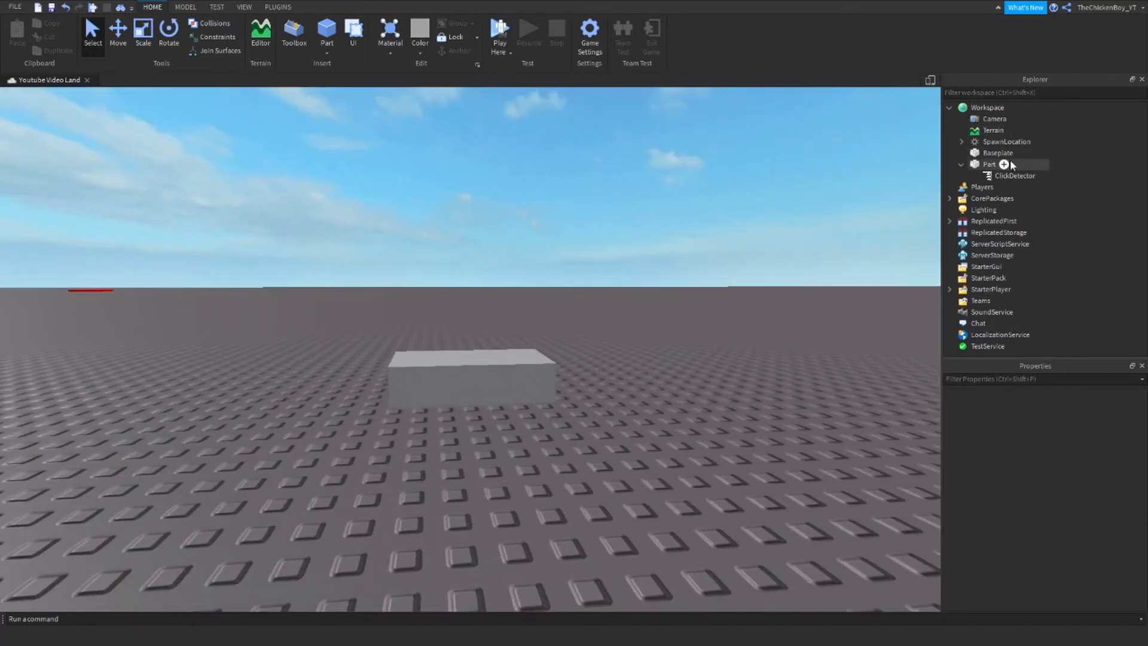
left_click(1006, 165)
left_click(990, 222)
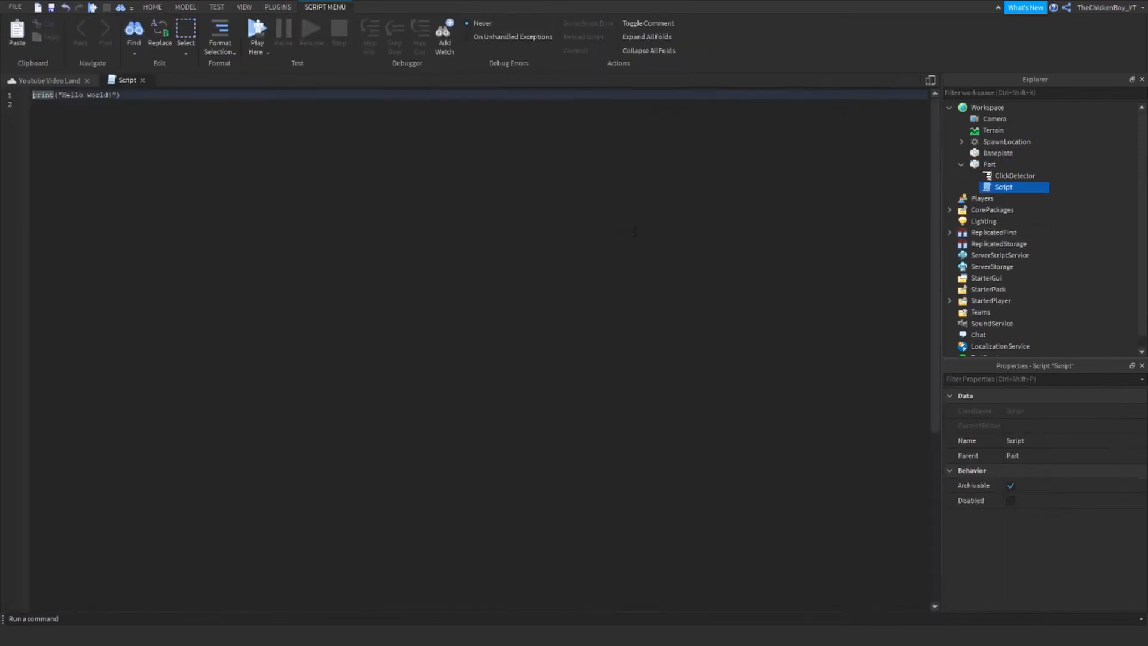
Step: Clear the default print line from the script and begin a new statement with script.Parent
key("ctrl+a")
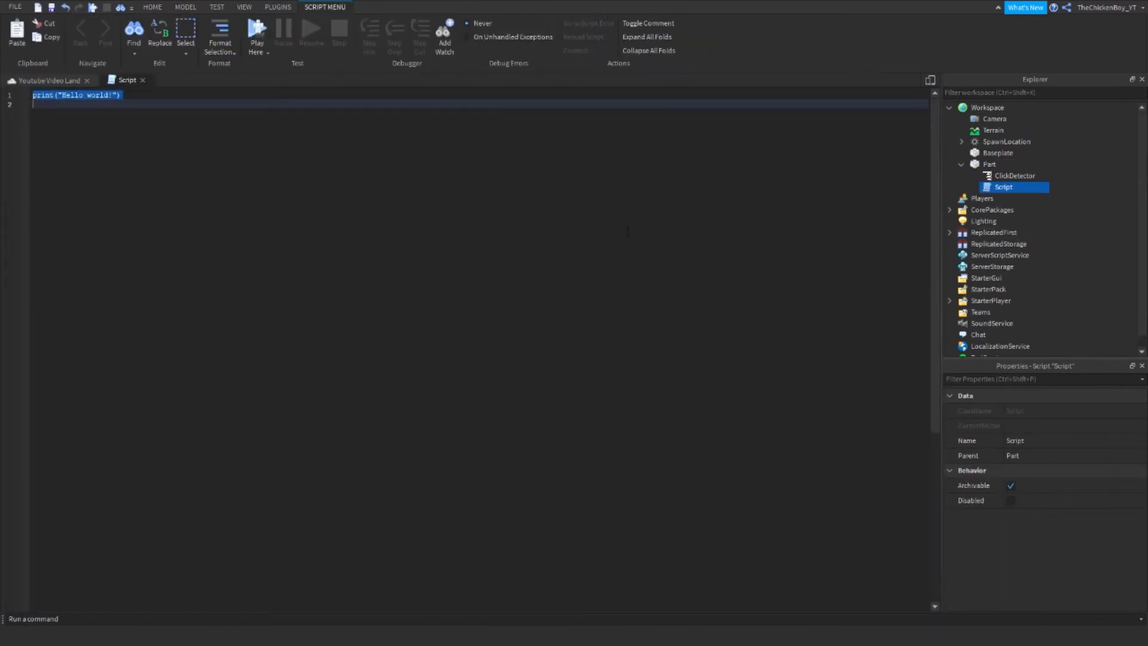
key("BackSpace")
type("s")
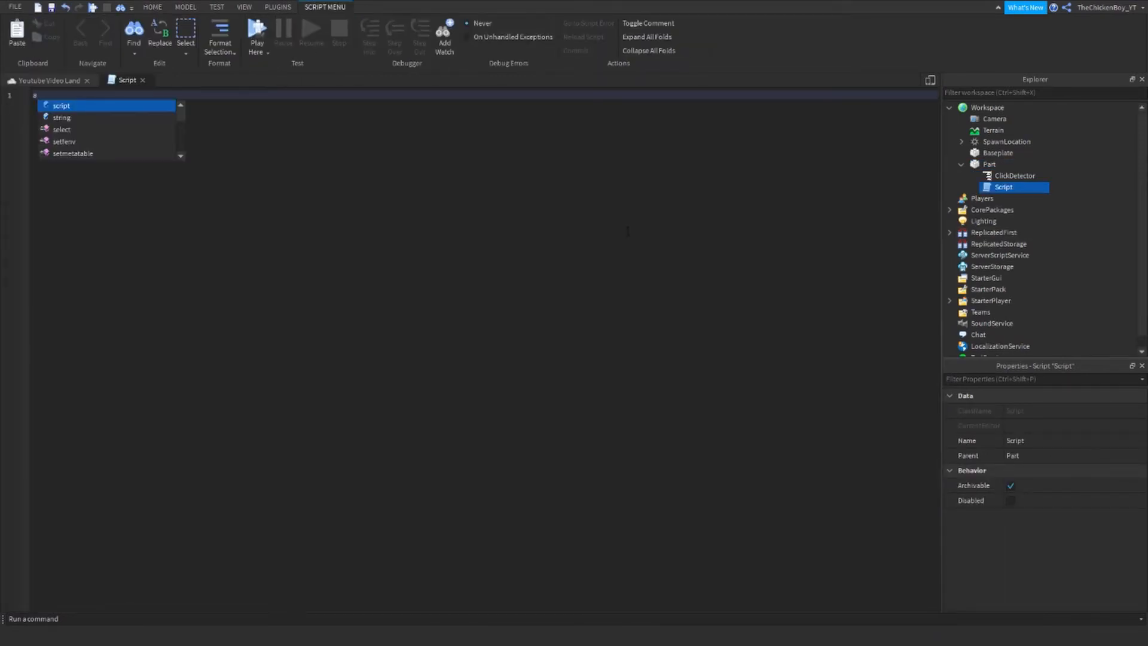
type("cript.Parent.")
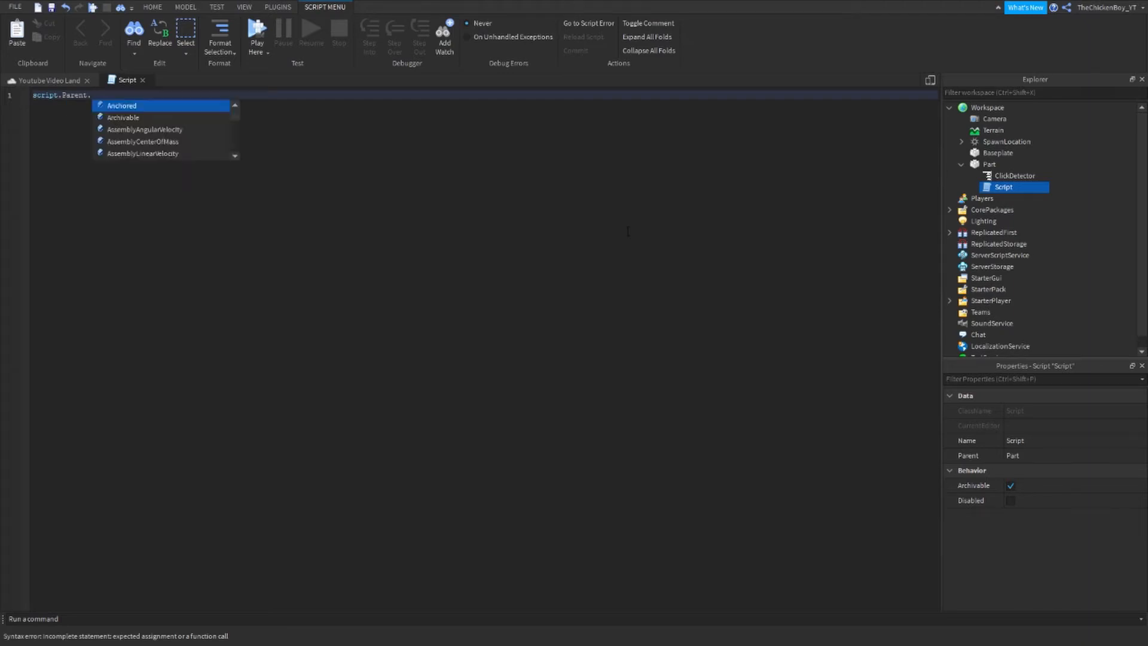
type("CanCollide")
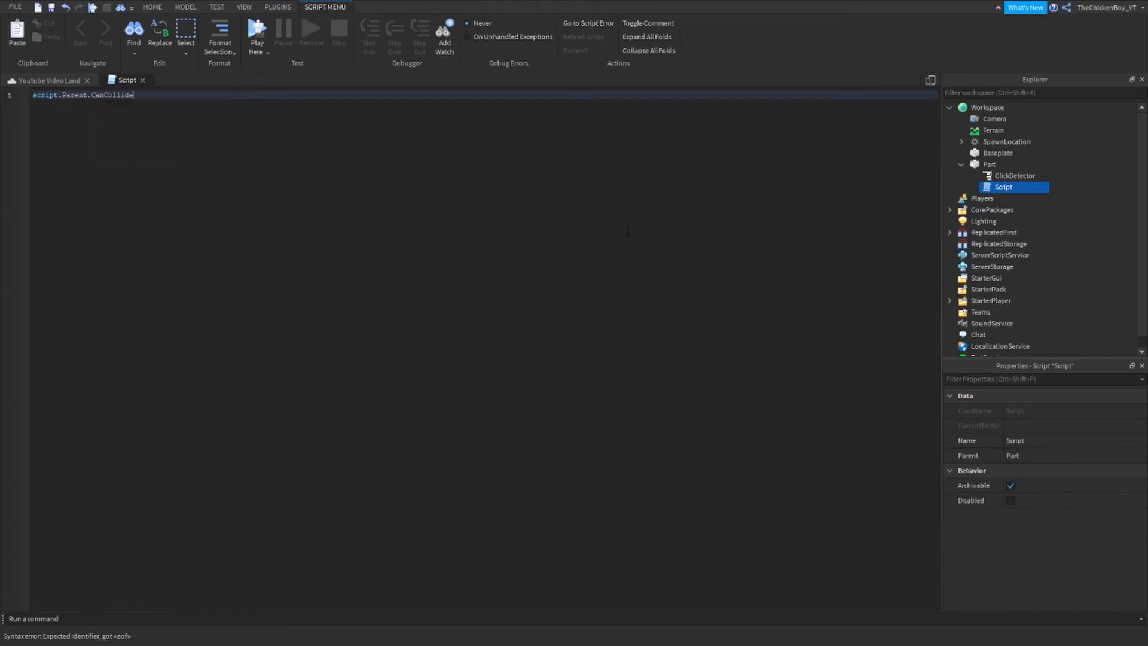
key("BackSpace")
key("BackSpace")
key("BackSpace")
key("BackSpace")
key("BackSpace")
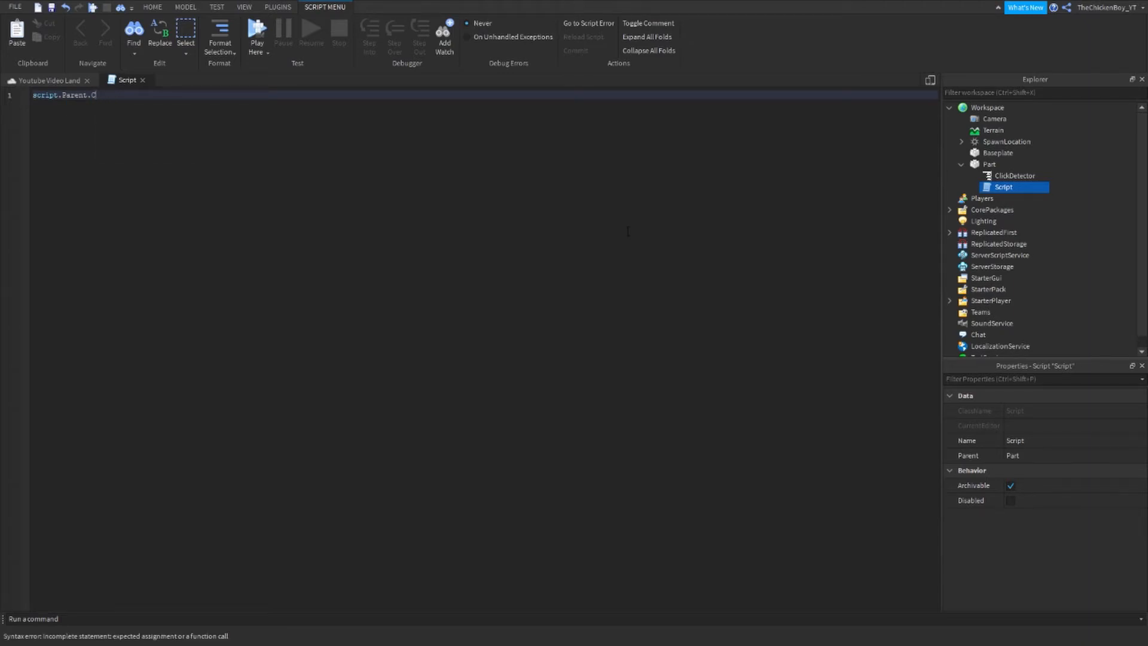
Step: Complete the line as script.Parent.ClickDetector.MouseClick:Connect(function() with a closing end) and an empty line between for the function body
type("lic")
key("Tab")
type(".Mouse")
key("Tab")
type(":")
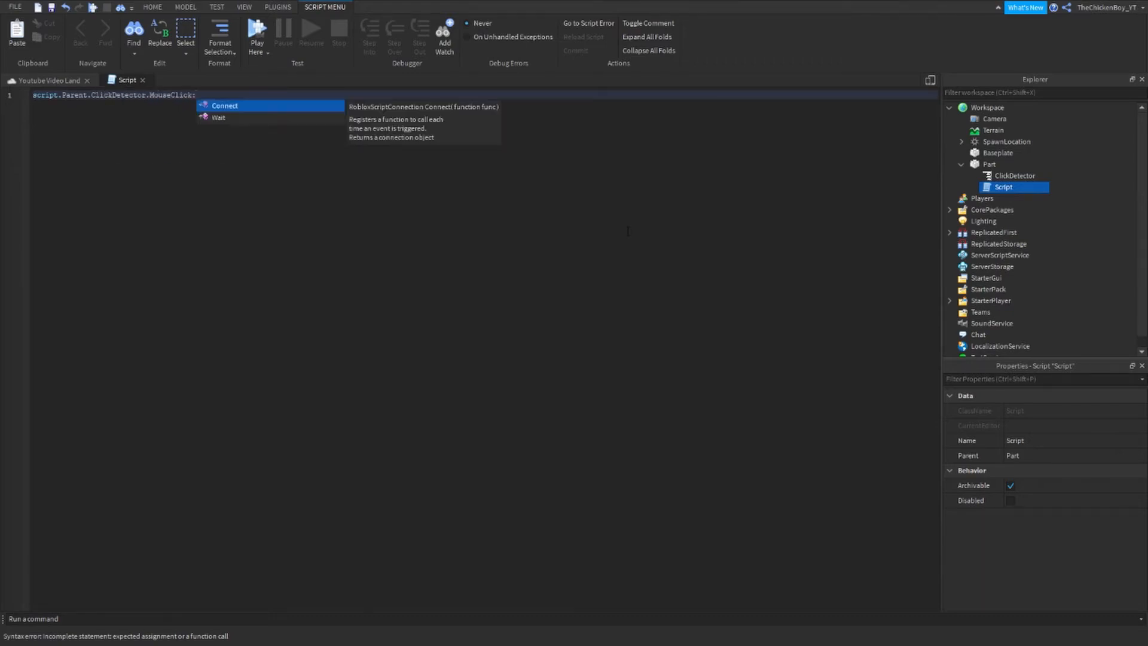
key("Tab")
type("(function")
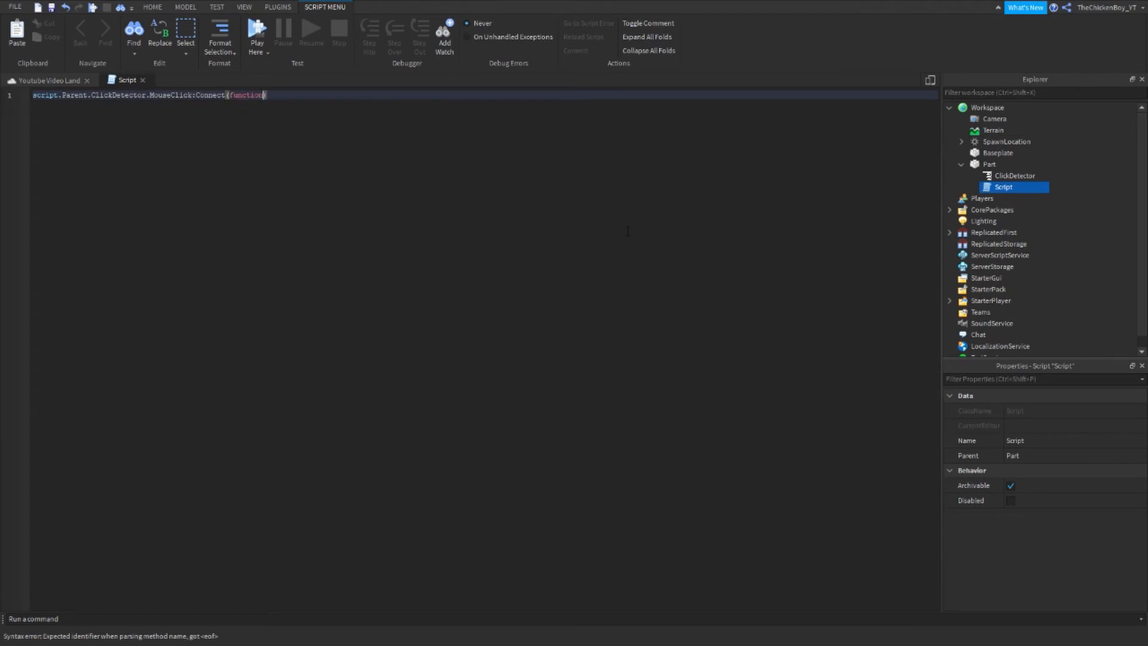
type("()")
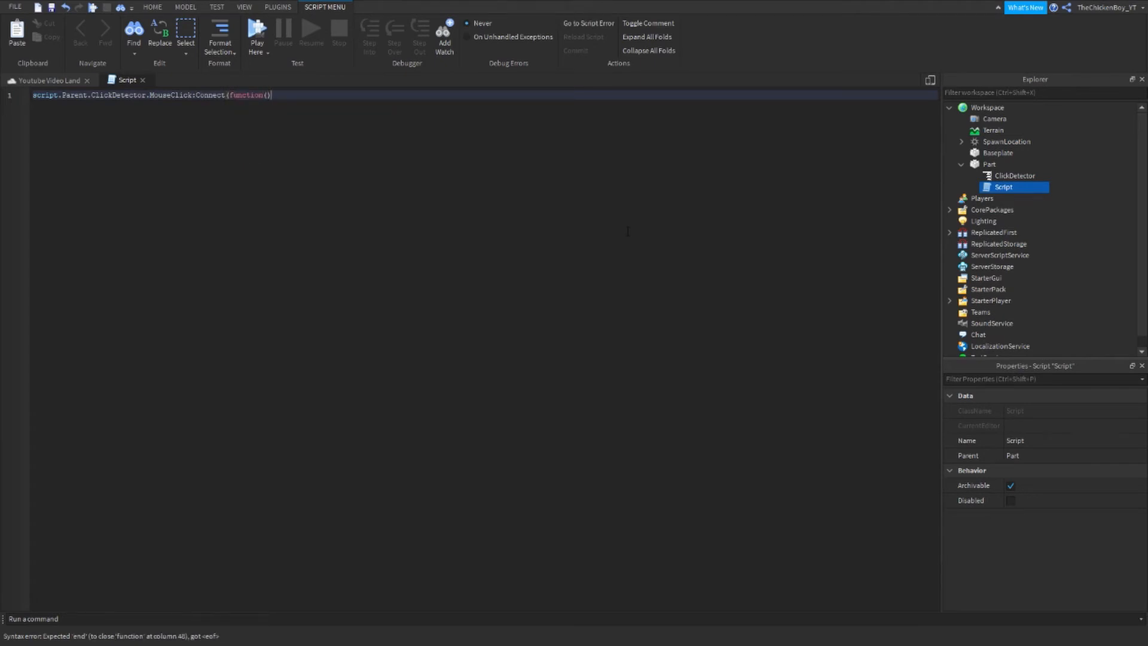
key("Return")
scroll(700, 211, "up", 3, "ctrl")
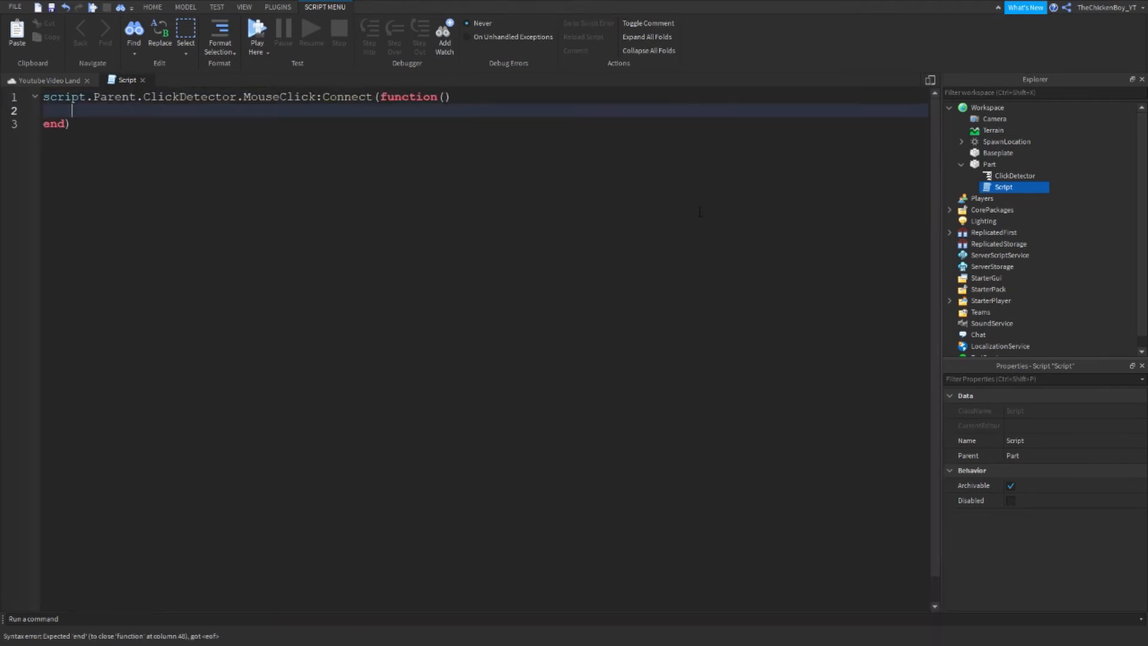
scroll(694, 221, "down", 1, "ctrl")
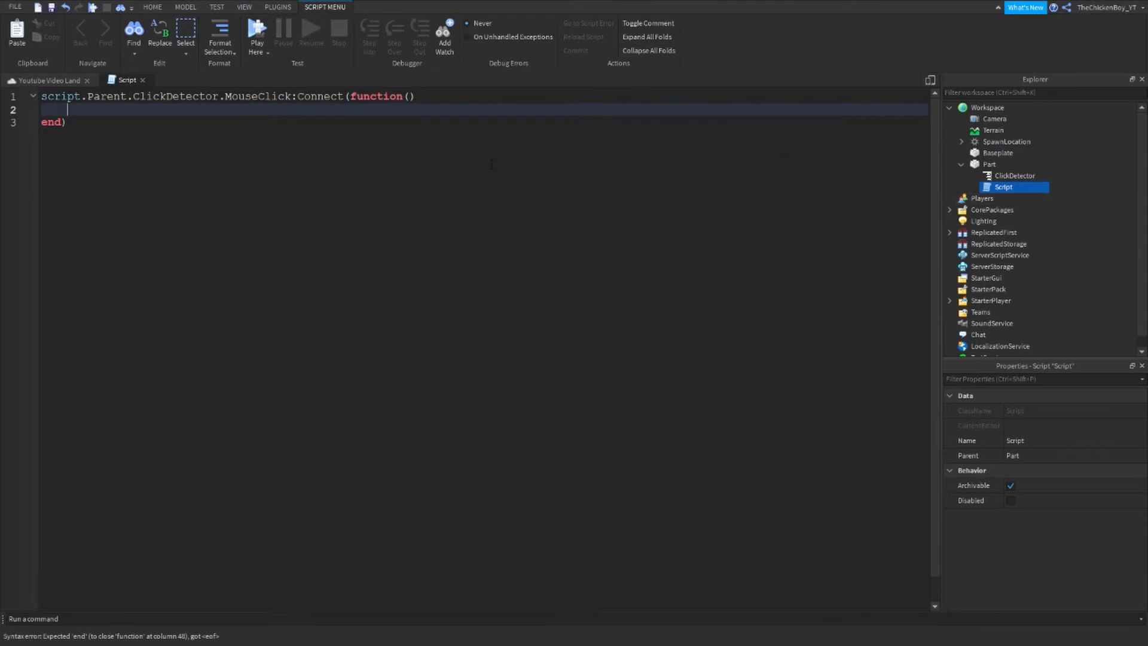
Step: Write script.Parent.BrickColor = BrickColor.new("Really red") inside the MouseClick function
left_click_drag(1009, 186, 193, 160)
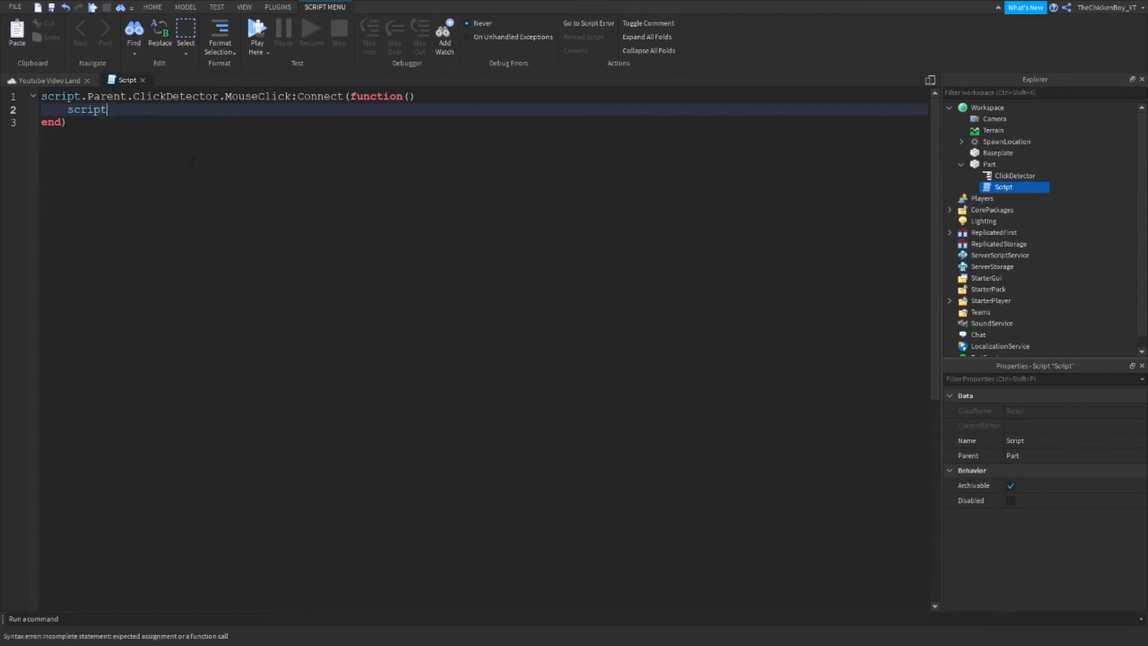
type(".Pa")
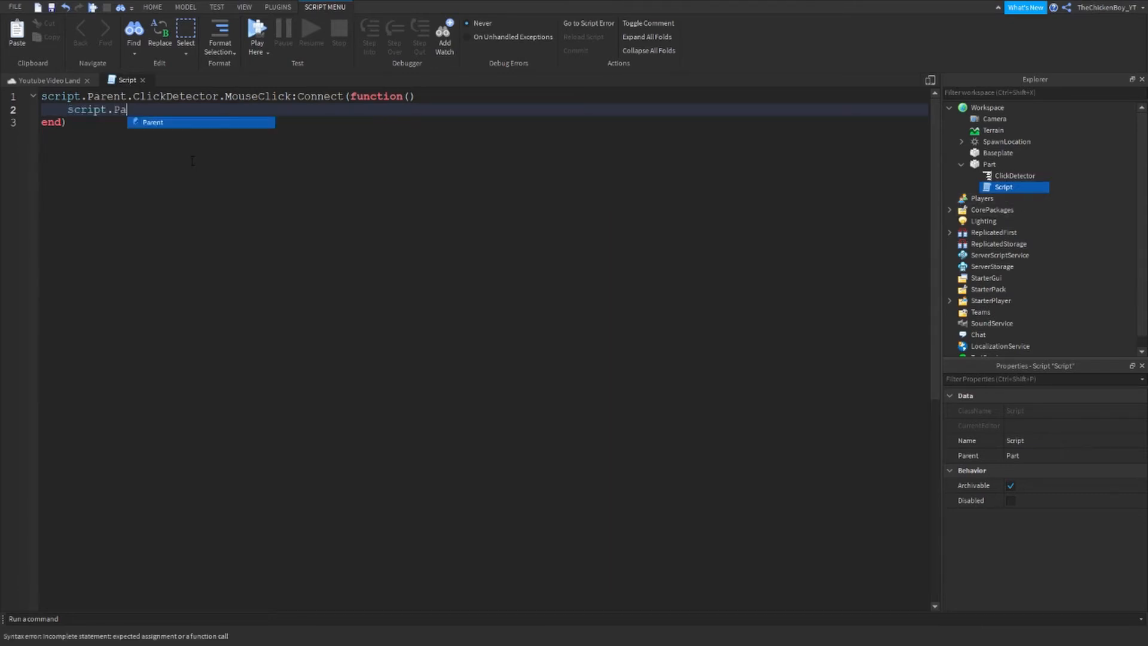
type("rent.BrickColor")
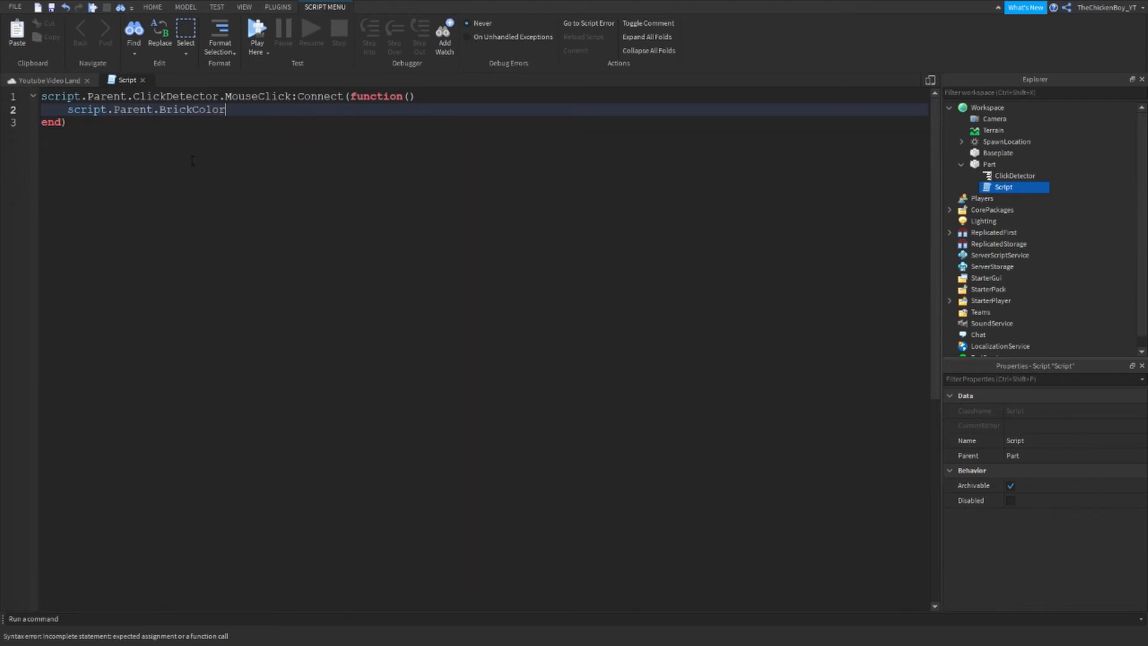
type(" = BrickColor")
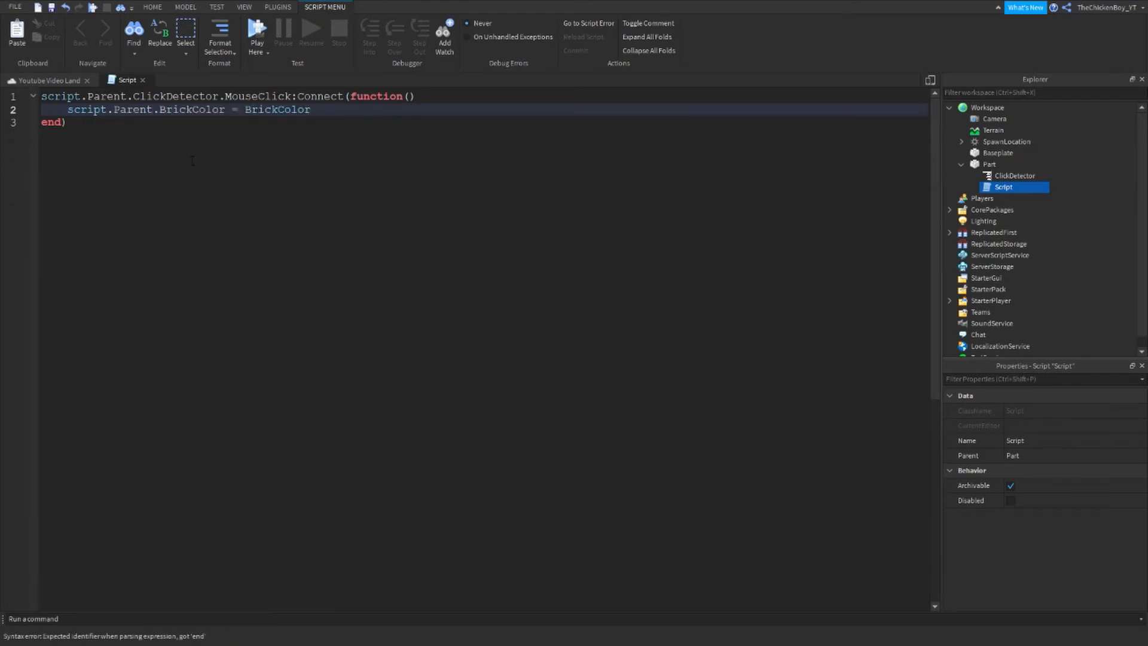
type(".new()")
key("Left")
type("\"Re")
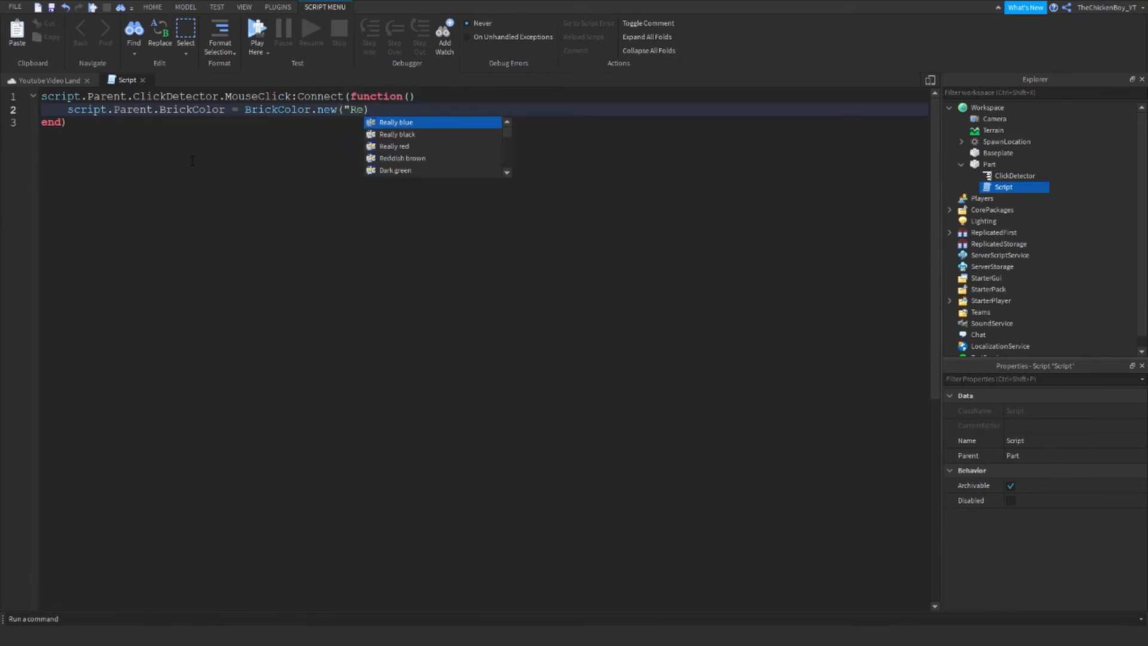
key("Down")
key("Return")
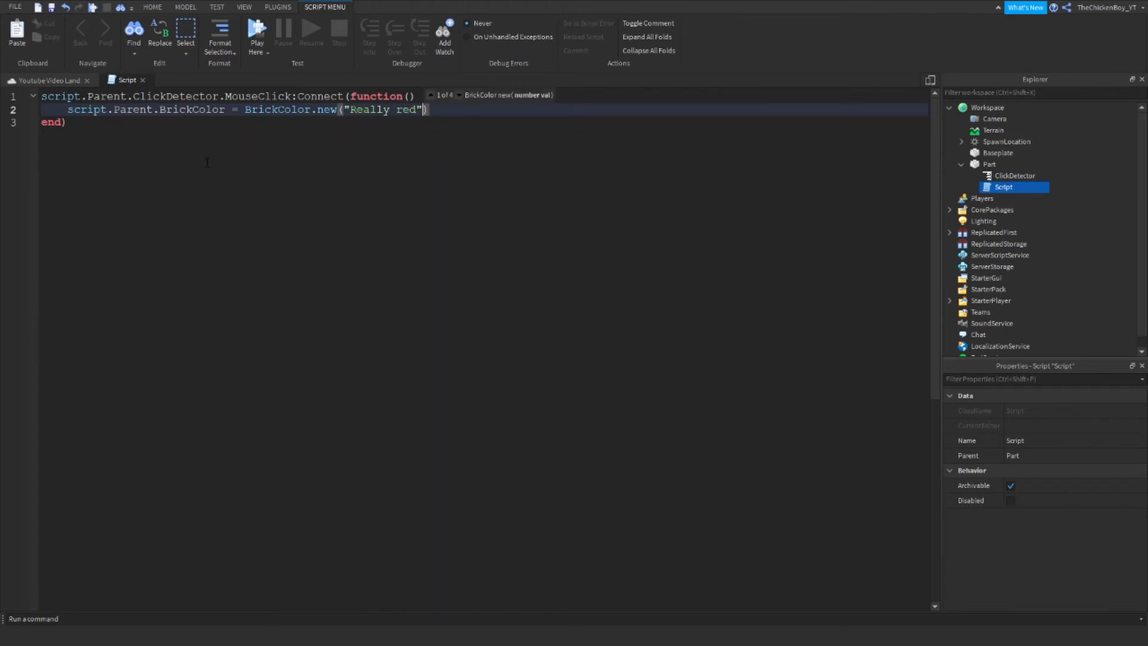
key("Down")
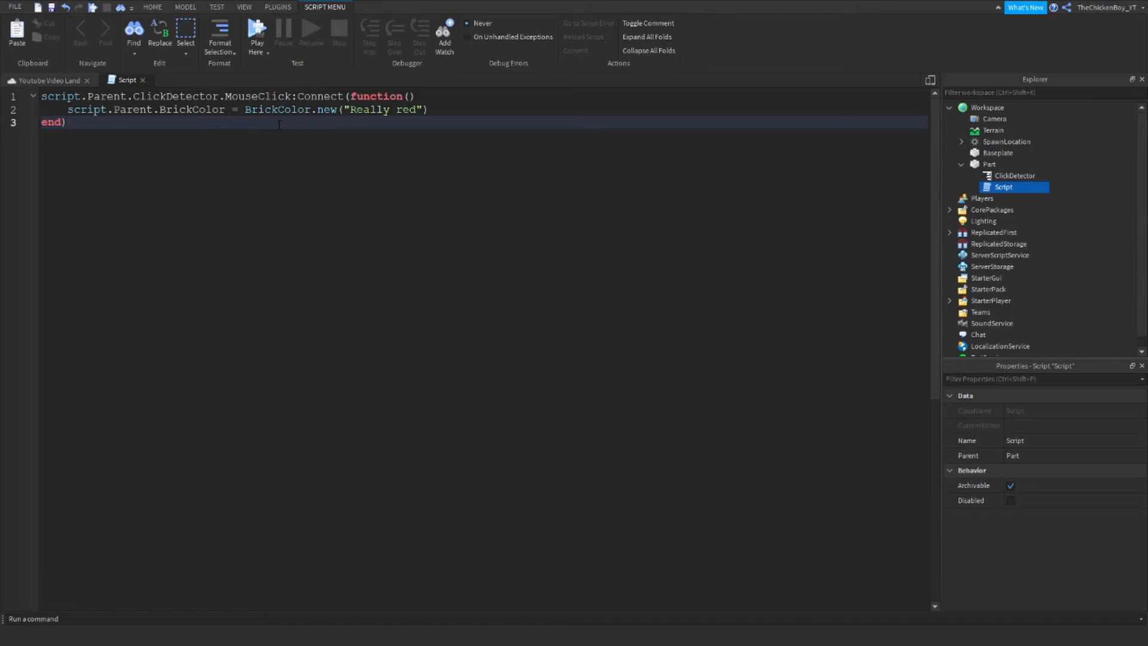
Step: Review the finished MouseClick script against the block part in the scene, and close the script
left_click(48, 79)
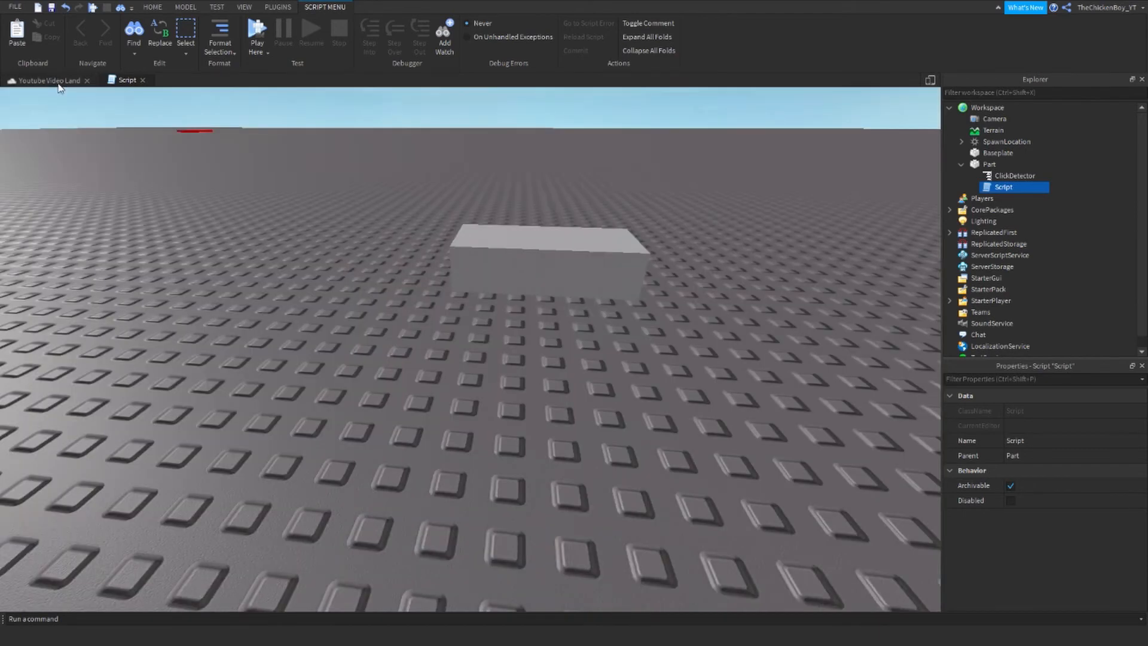
left_click(120, 81)
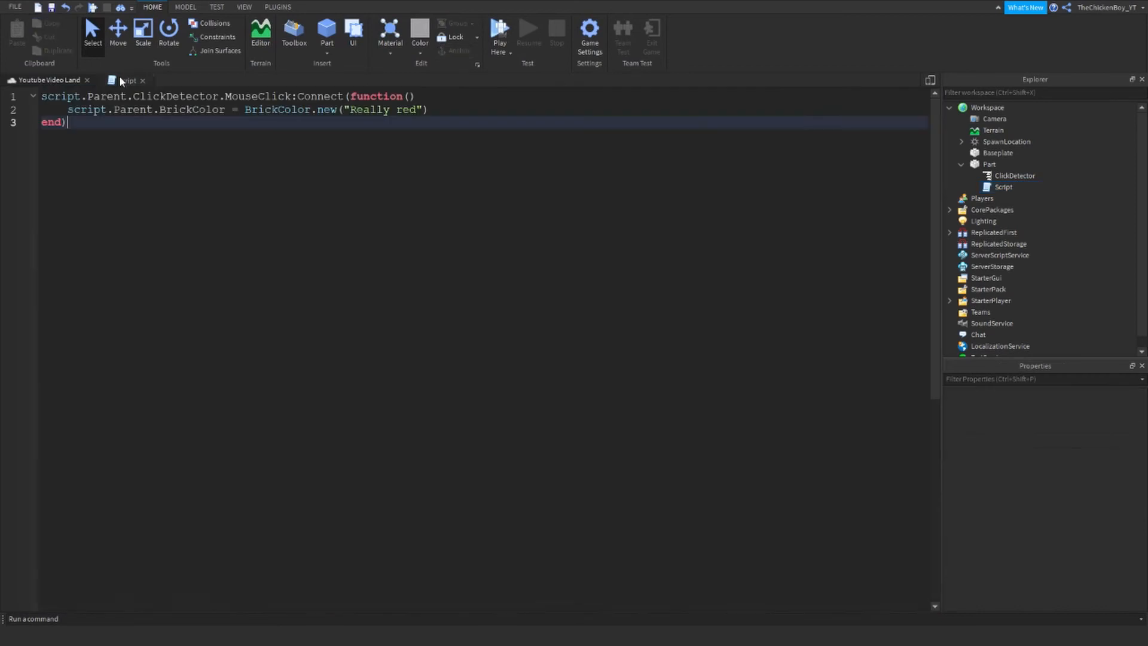
key("ctrl+a")
left_click(62, 138)
left_click_drag(442, 107, 70, 135)
left_click(105, 158)
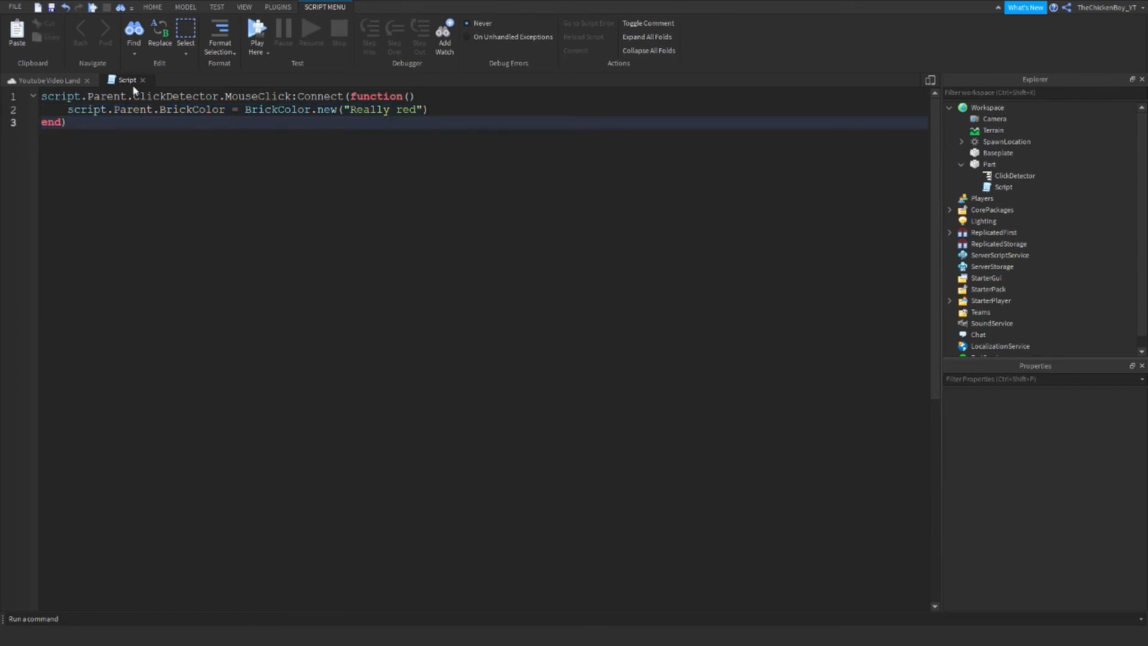
left_click(142, 80)
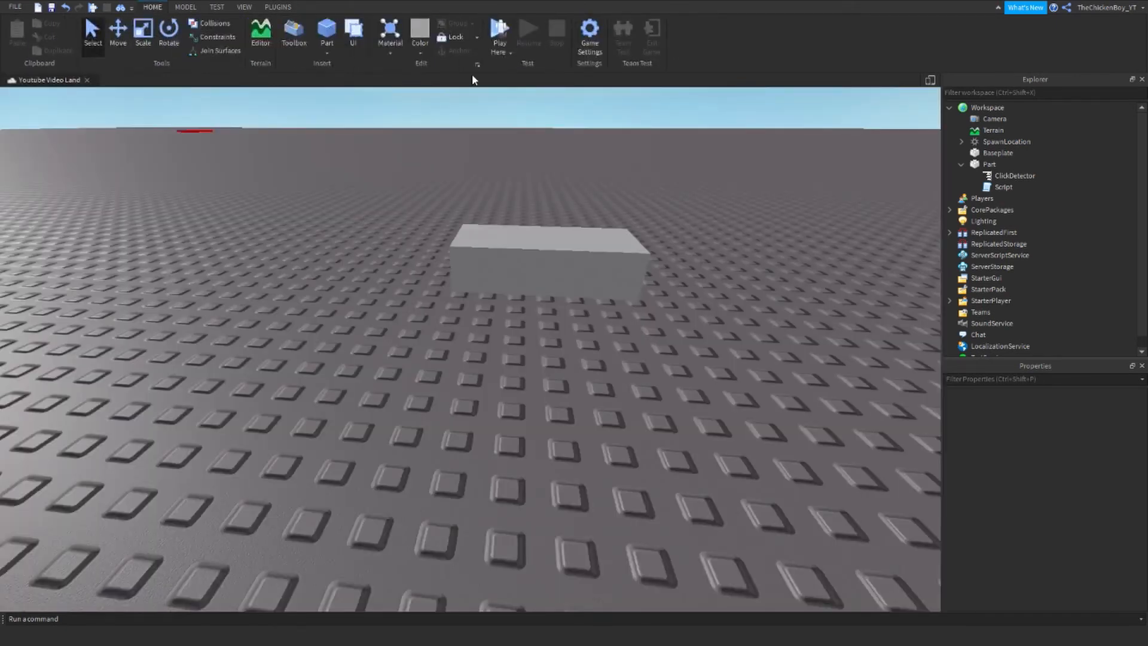
Step: Playtest the place, walk up to the block part and activate it to test the colour change, and end the playtest
left_click(498, 27)
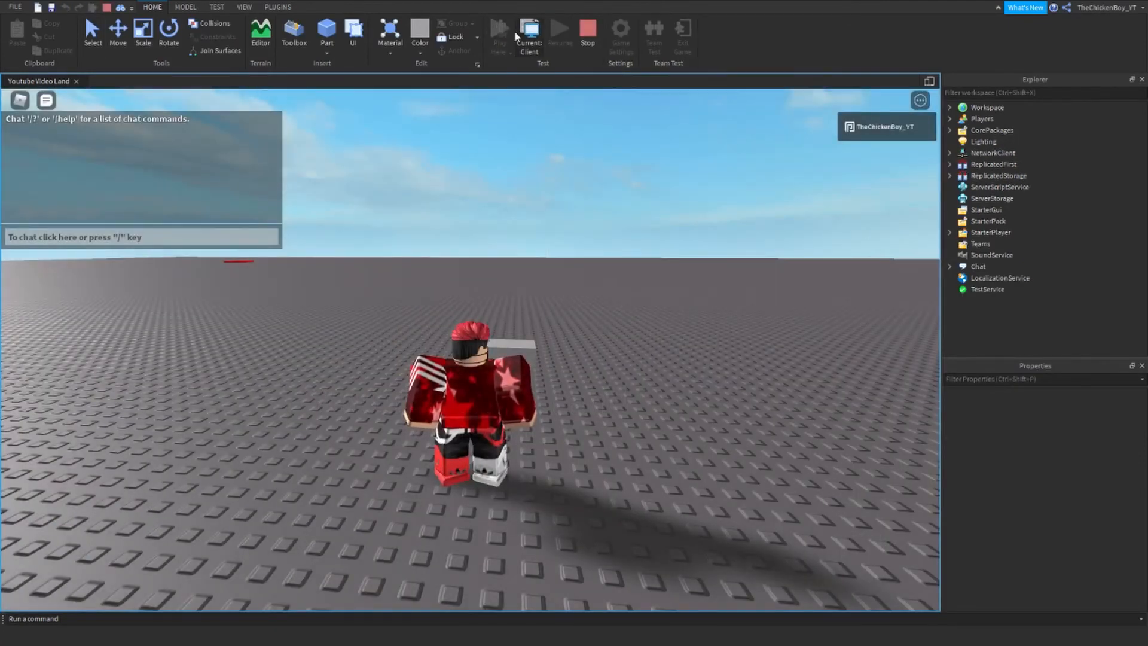
right_click_drag(536, 252, 544, 296)
key("w")
right_click_drag(570, 251, 567, 247)
key("w")
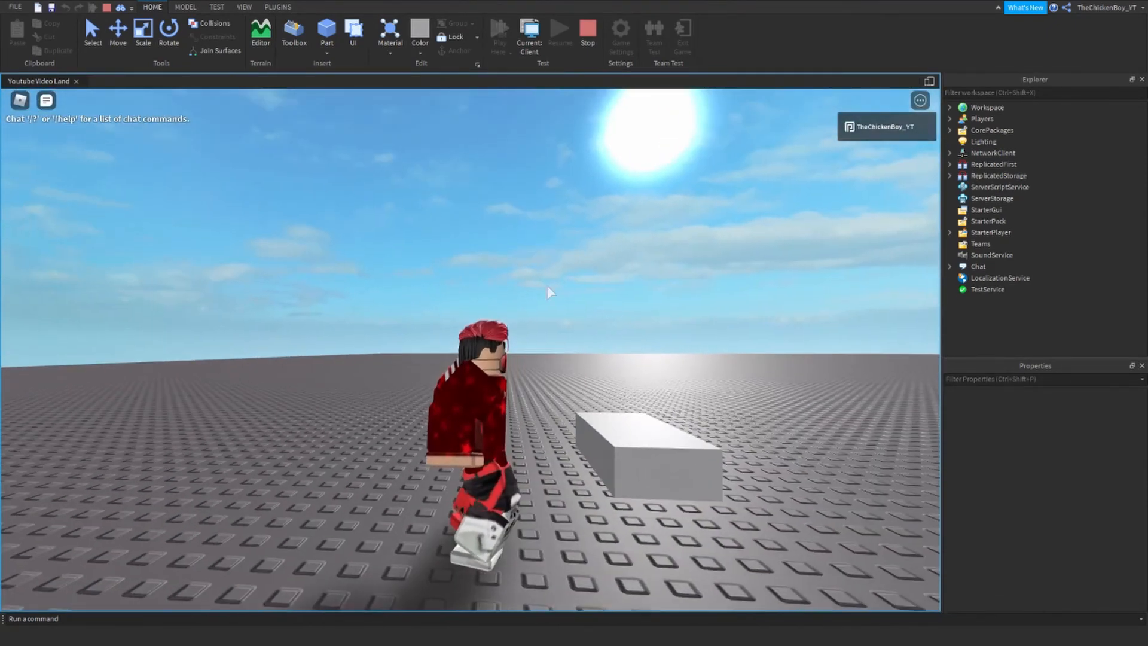
right_click_drag(559, 302, 559, 303)
left_click(618, 444)
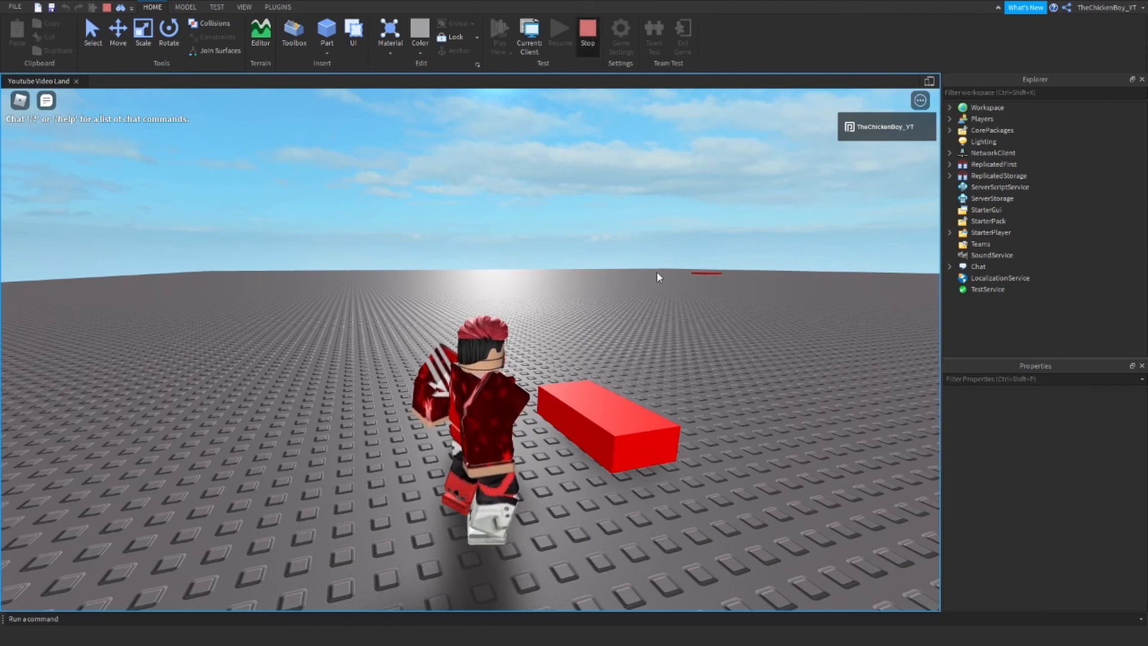
key("shift+F5")
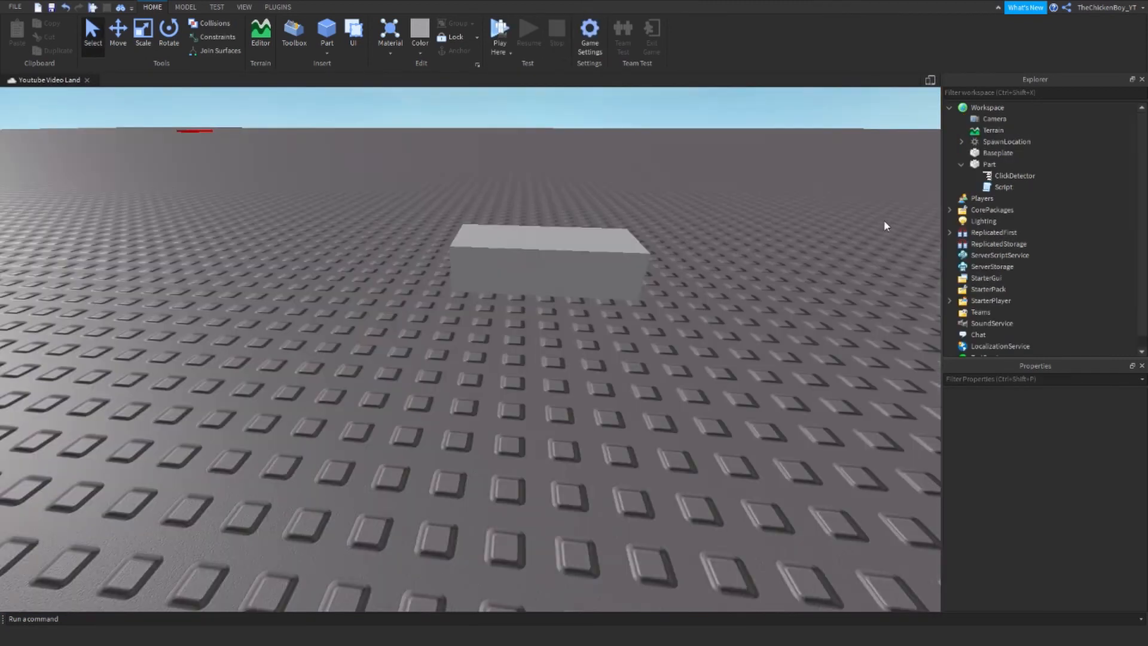
Step: Reopen the block part's script and delete the BrickColor line inside the MouseClick function
double_click(993, 188)
left_click_drag(436, 111, 65, 110)
key("BackSpace")
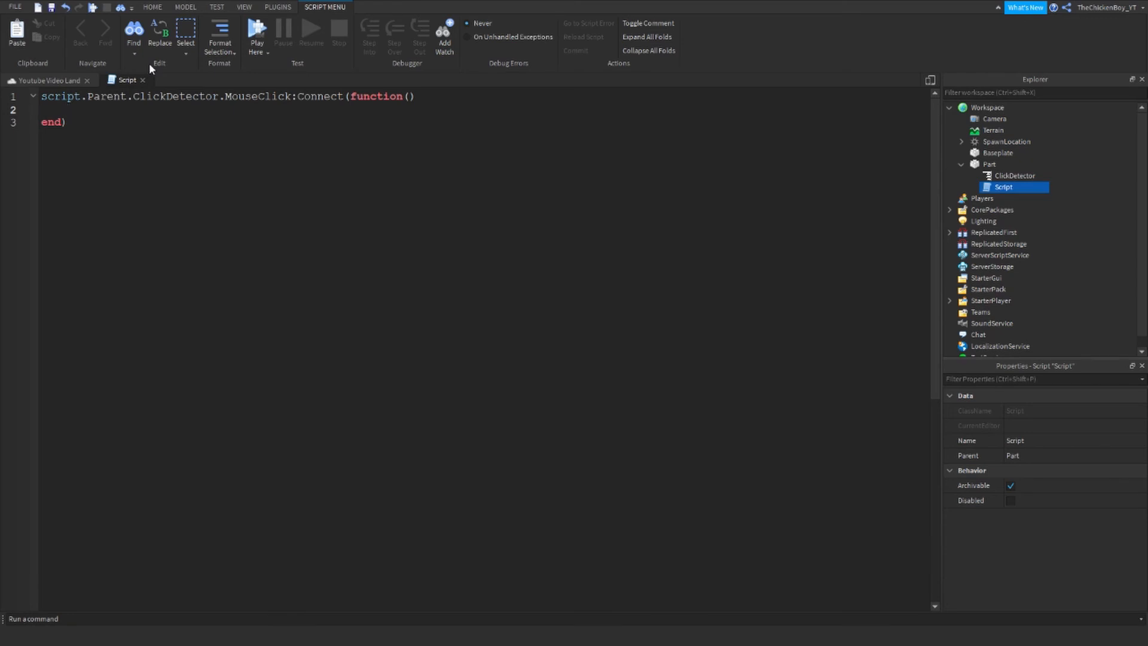
Step: Look through the block part's properties for others the script could change, and close the script
left_click(989, 164)
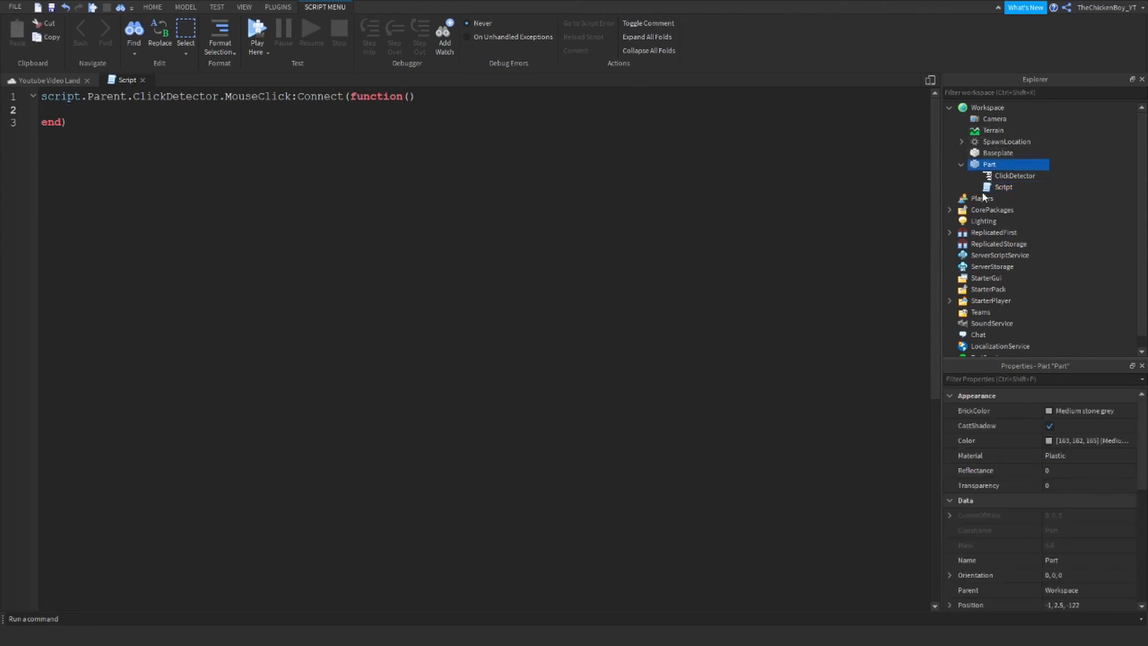
scroll(1045, 483, "down", 5)
scroll(1045, 481, "up", 5)
left_click(335, 114)
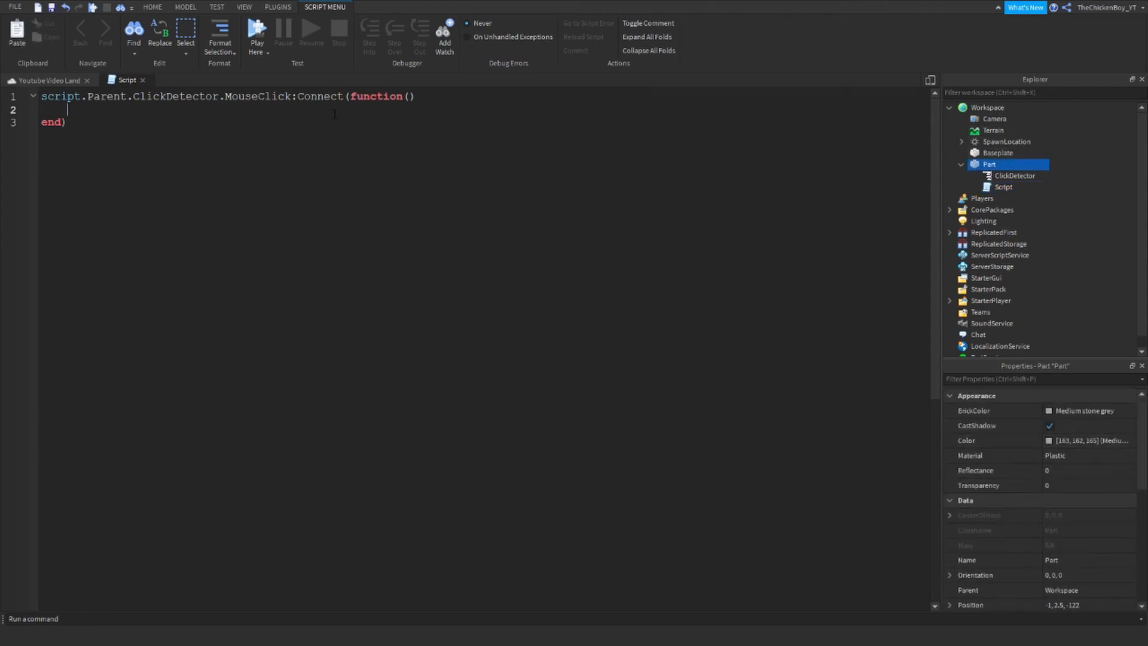
left_click(144, 79)
left_click(401, 203)
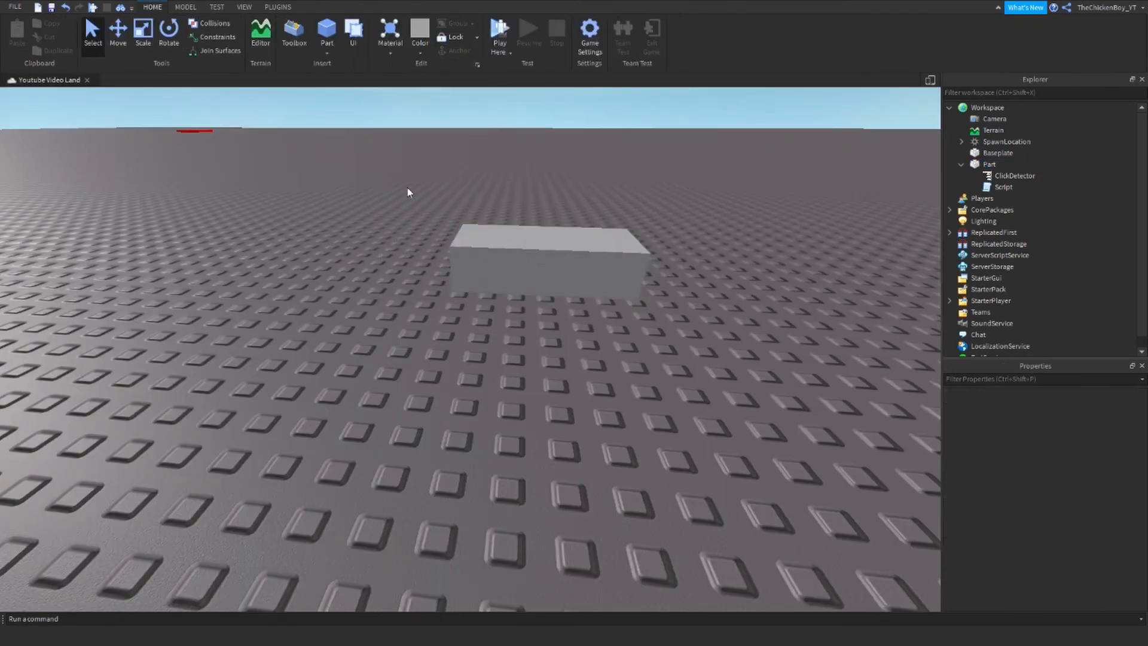